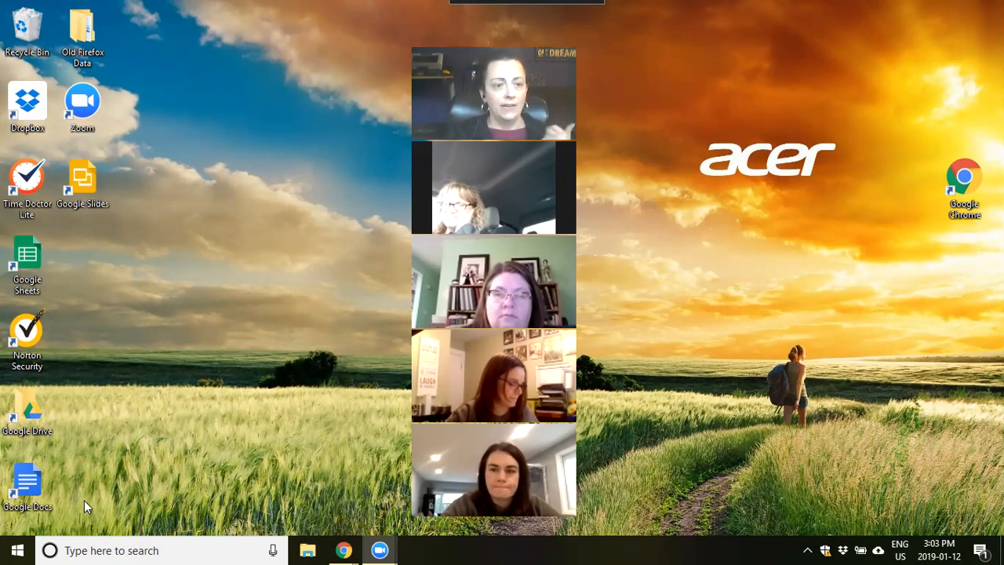
Launch Chrome and open Google Calendar from the Gmail inbox in a maximized window
double_click(965, 179)
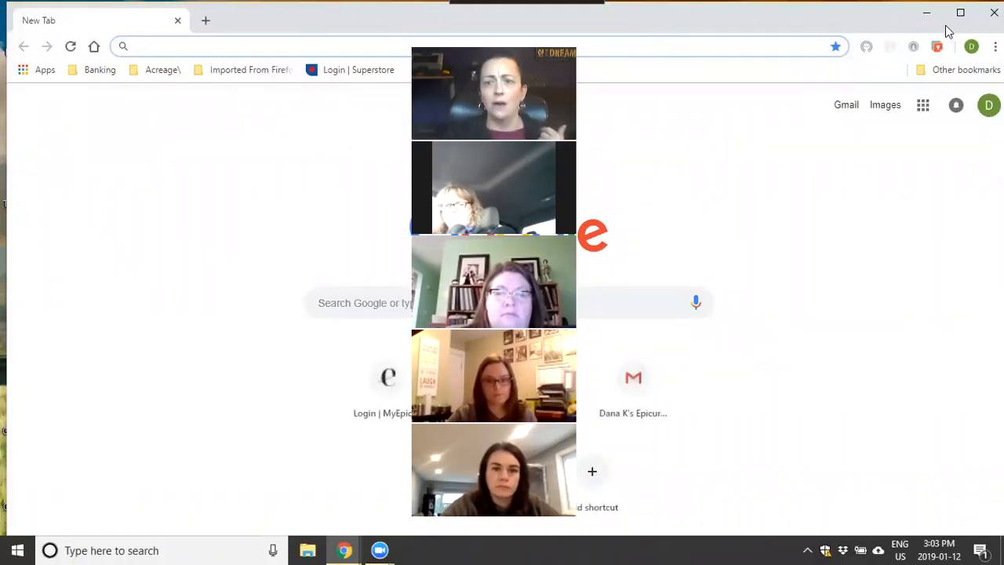
left_click(636, 382)
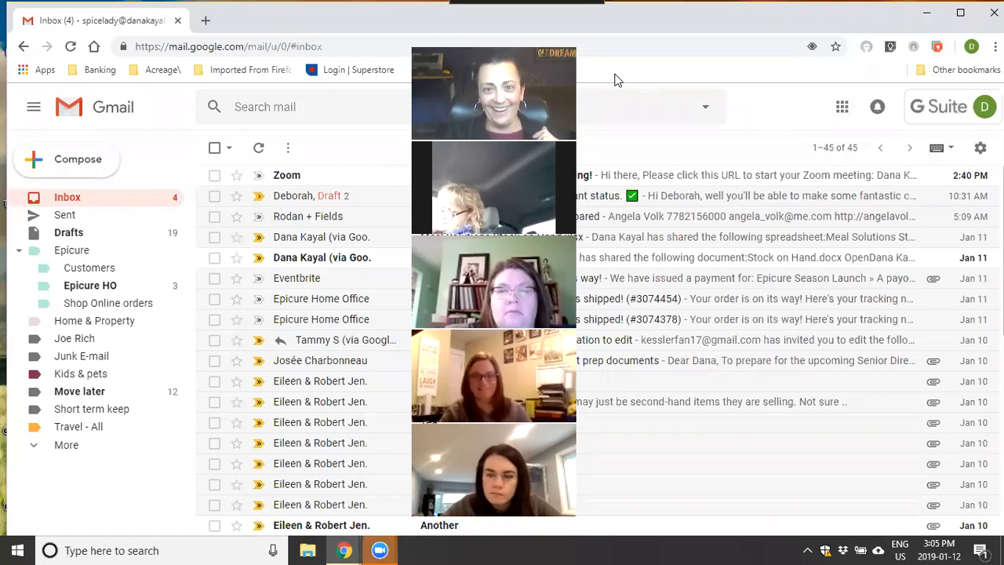
left_click(841, 114)
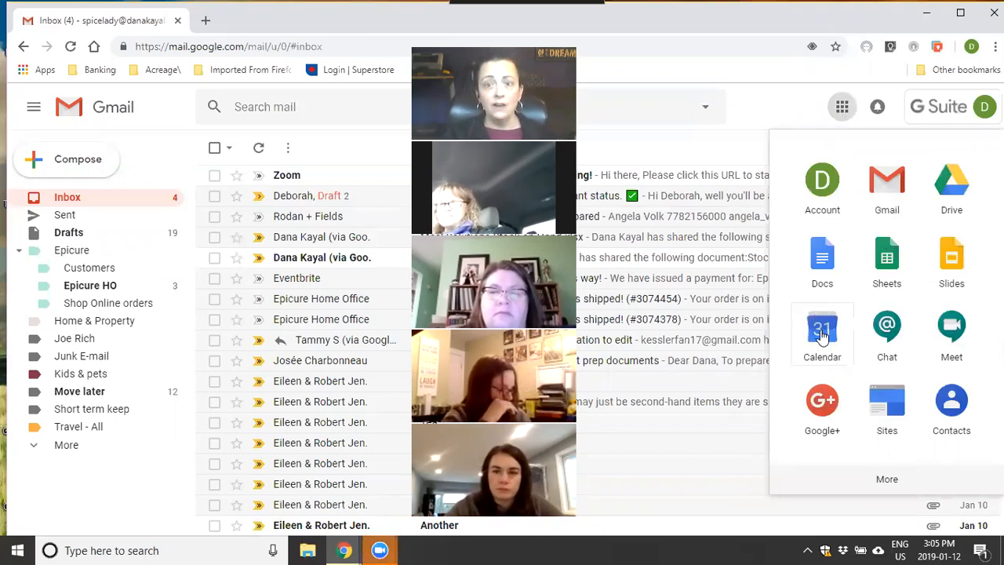
left_click(821, 334)
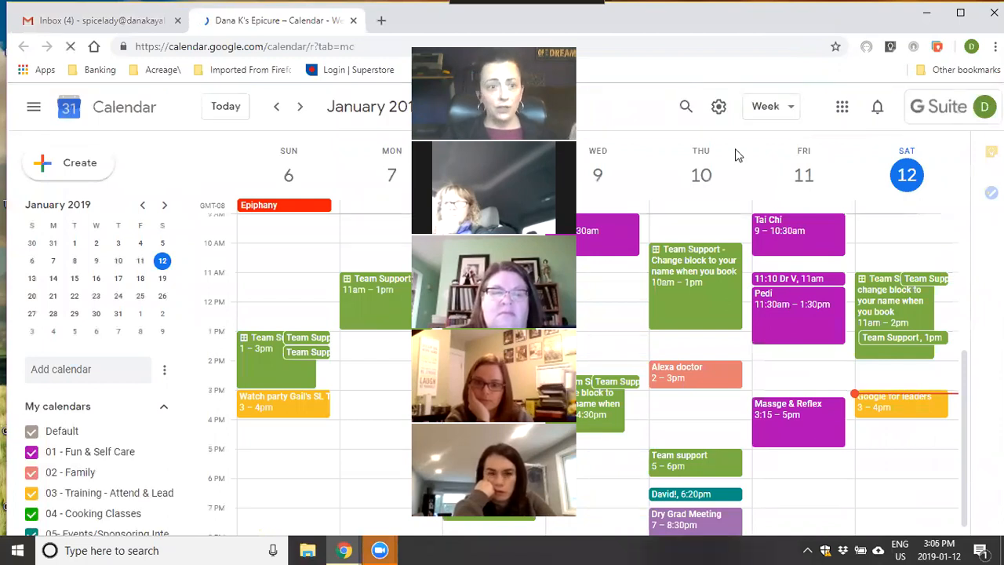
left_click(960, 13)
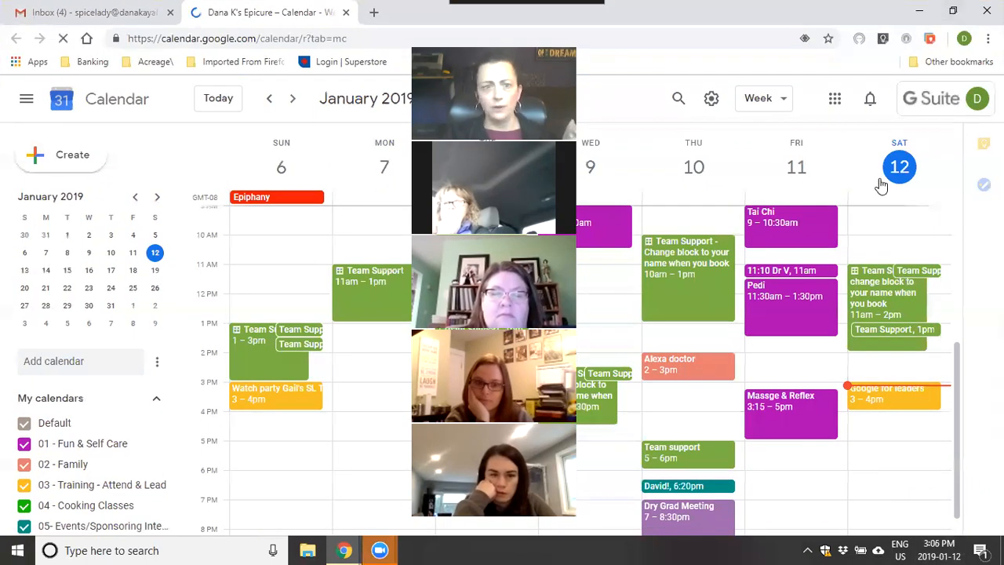
Create an untitled event on Saturday 12 January 2019 from 5:30pm to 7:30pm in the Default calendar
left_click(51, 159)
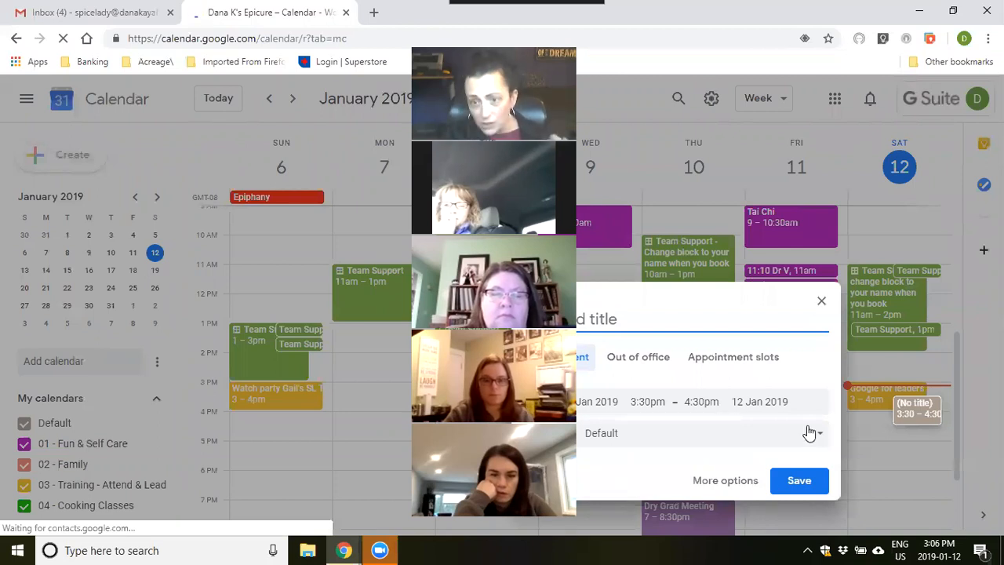
left_click(280, 235)
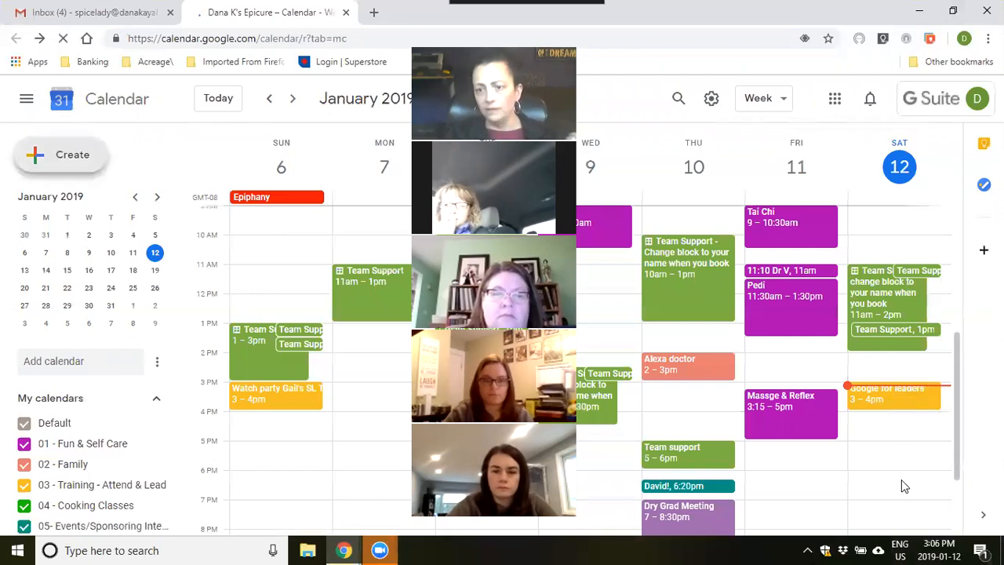
left_click_drag(905, 447, 899, 495)
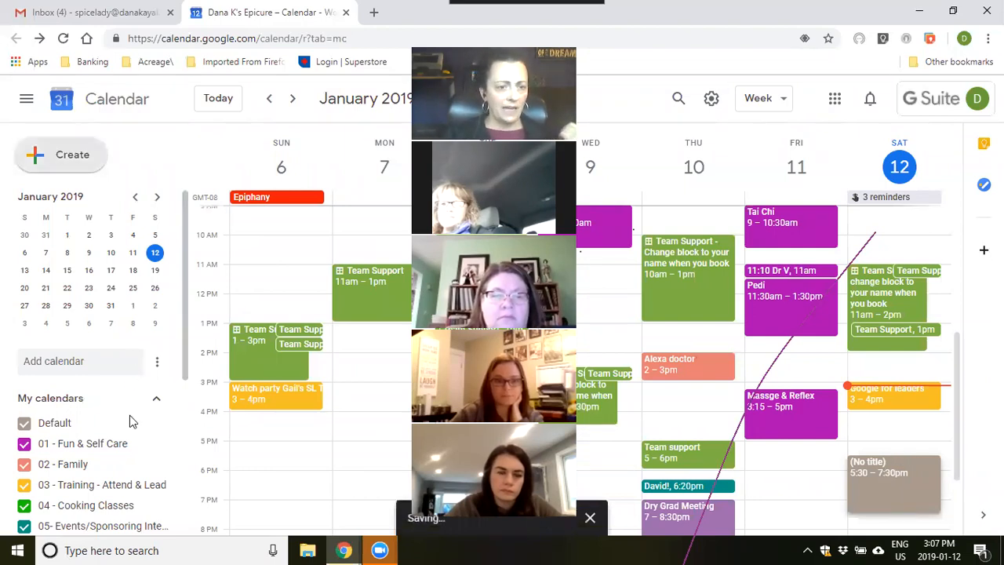
Open the settings of the 02 - Family calendar and review its access permissions and sharing section
scroll(126, 415, "down", 3)
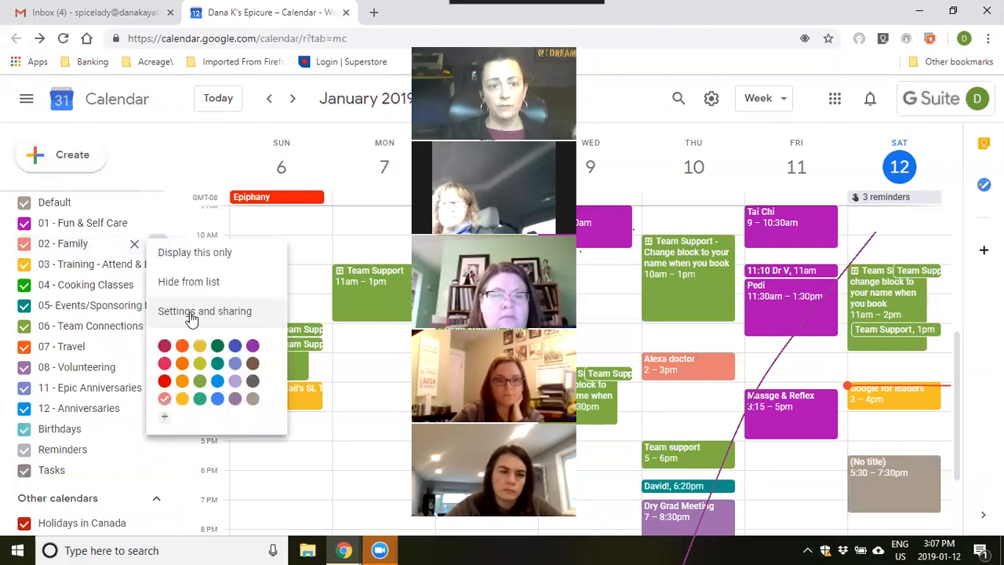
left_click(191, 314)
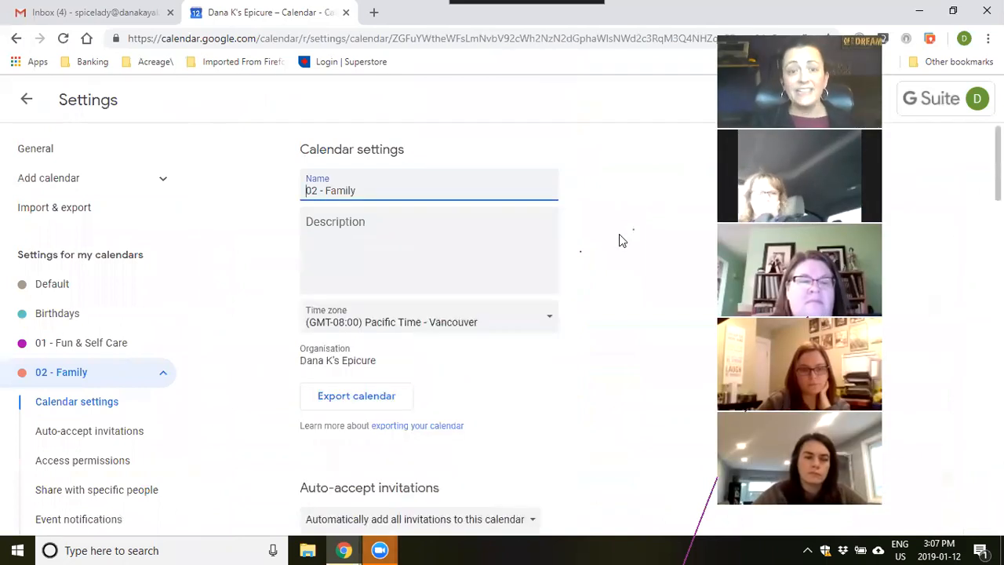
scroll(618, 240, "down", 5)
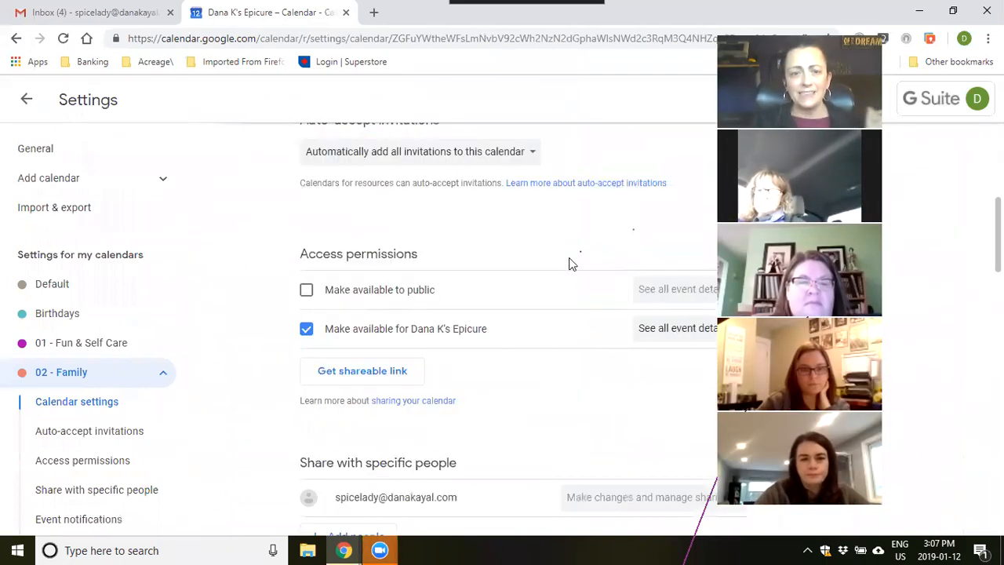
scroll(564, 262, "down", 3)
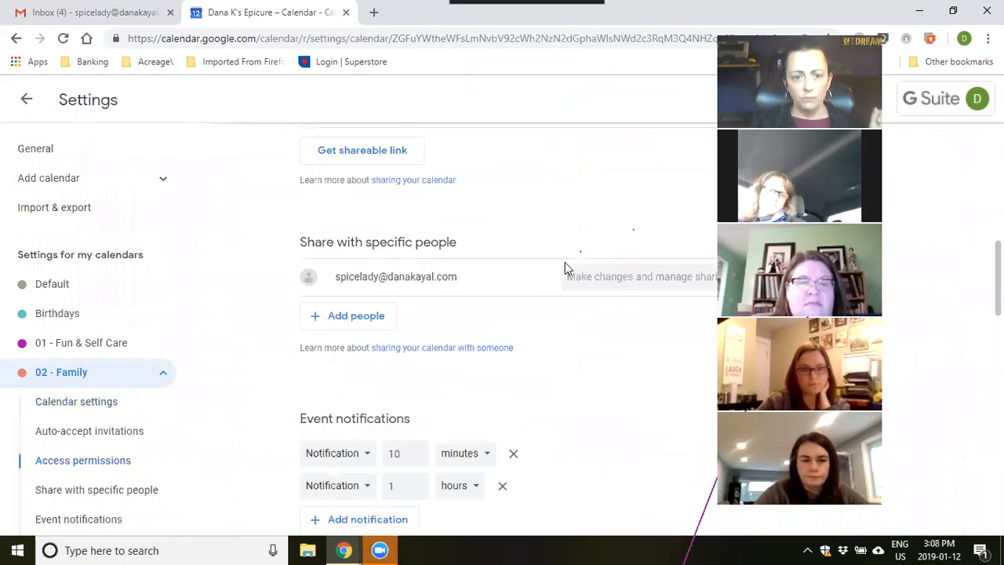
Inspect the recipient field and permission levels for sharing the 02 - Family calendar with specific people, and close without sharing
left_click(340, 316)
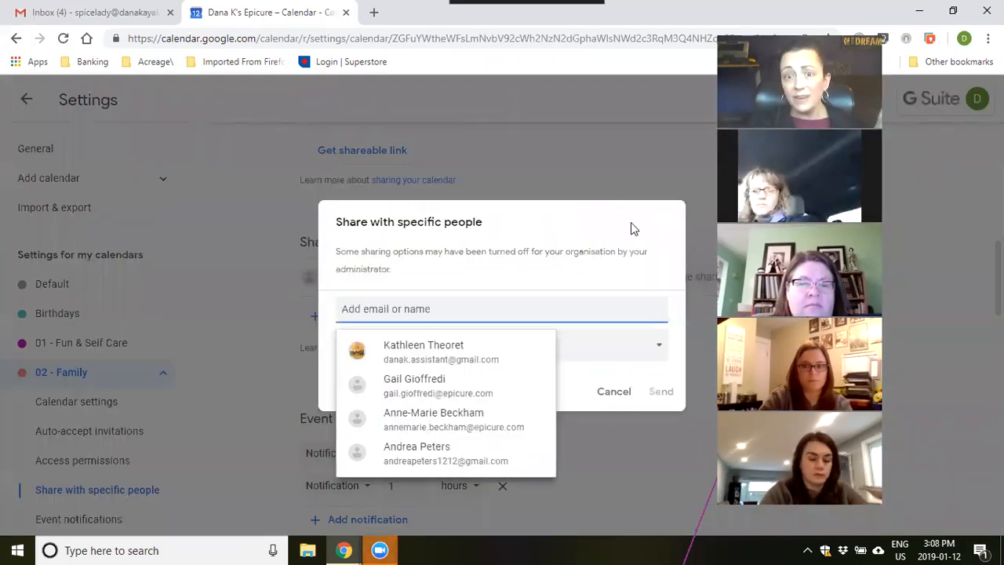
left_click(657, 214)
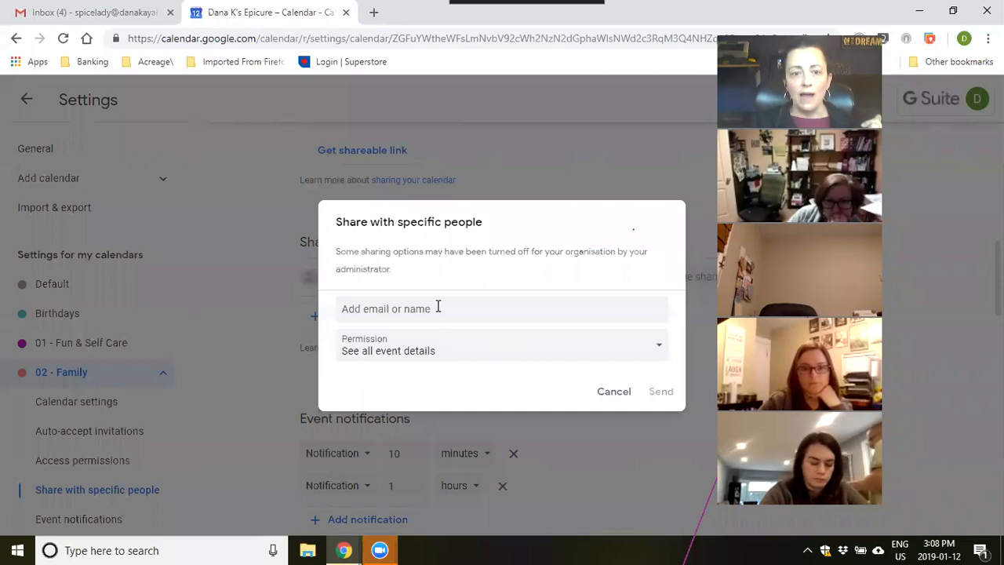
left_click(402, 308)
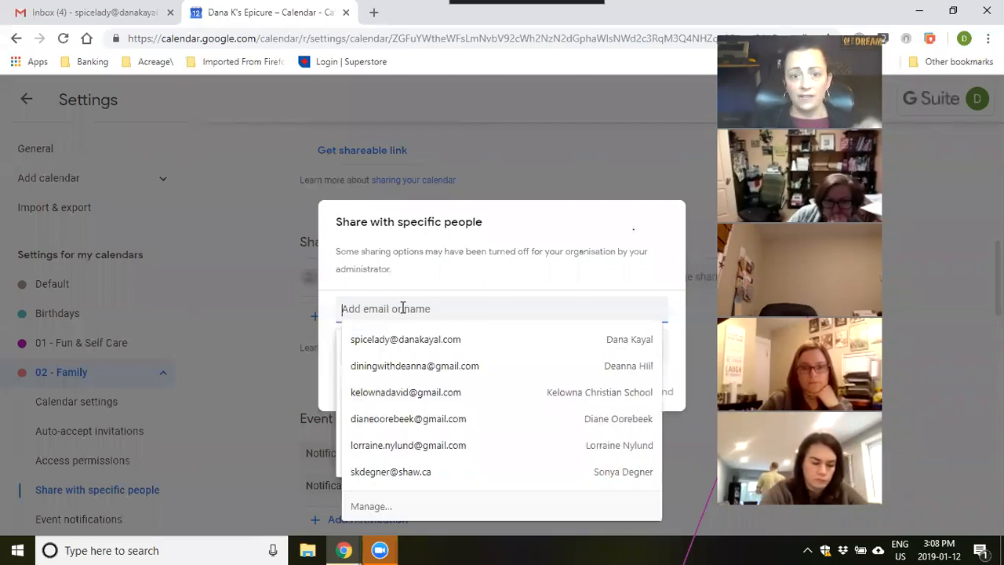
left_click(620, 210)
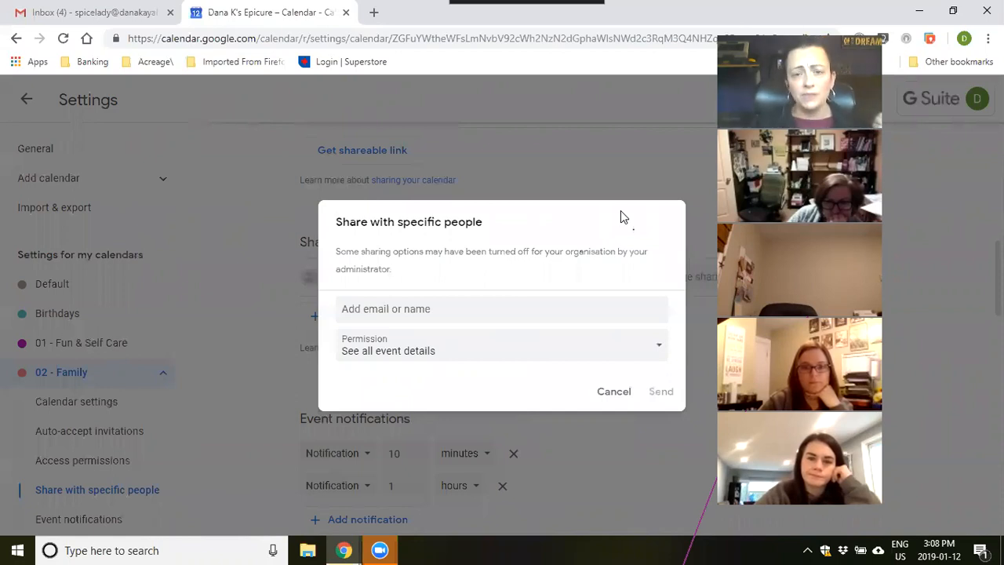
left_click(664, 352)
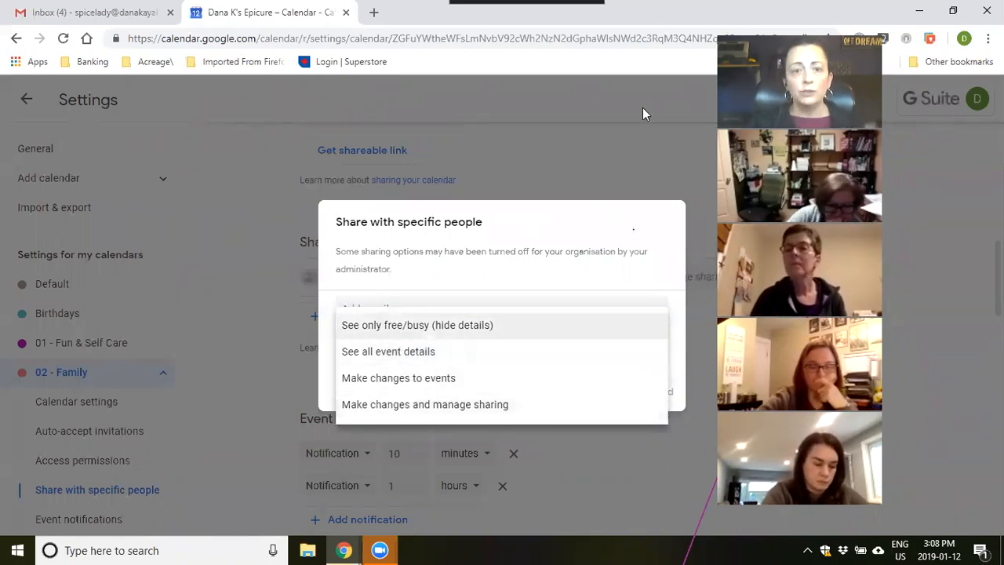
left_click(605, 147)
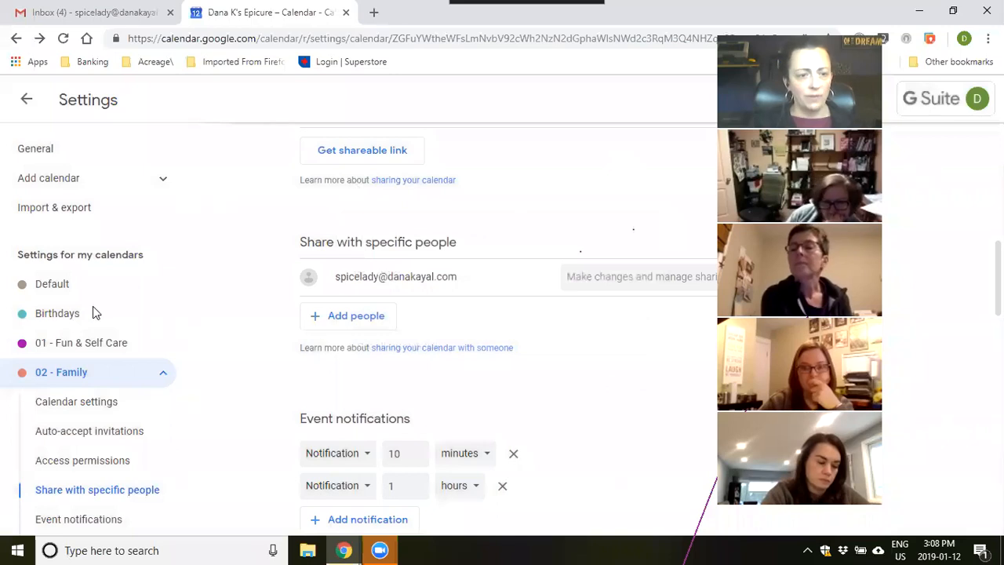
Collapse the 02 - Family settings and open the settings of the 06 - Team Connections calendar
left_click(164, 373)
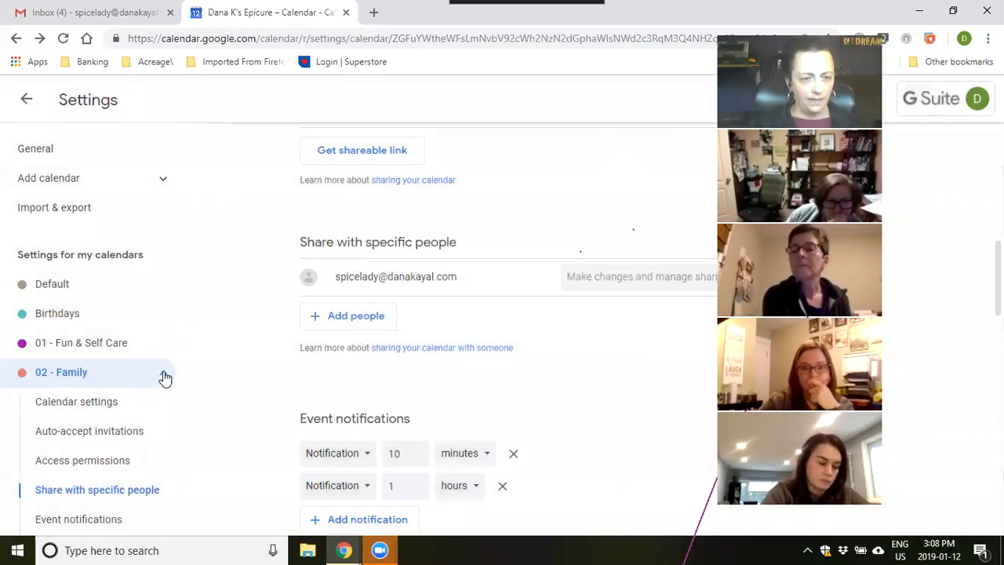
scroll(160, 349, "down", 1)
scroll(94, 369, "down", 2)
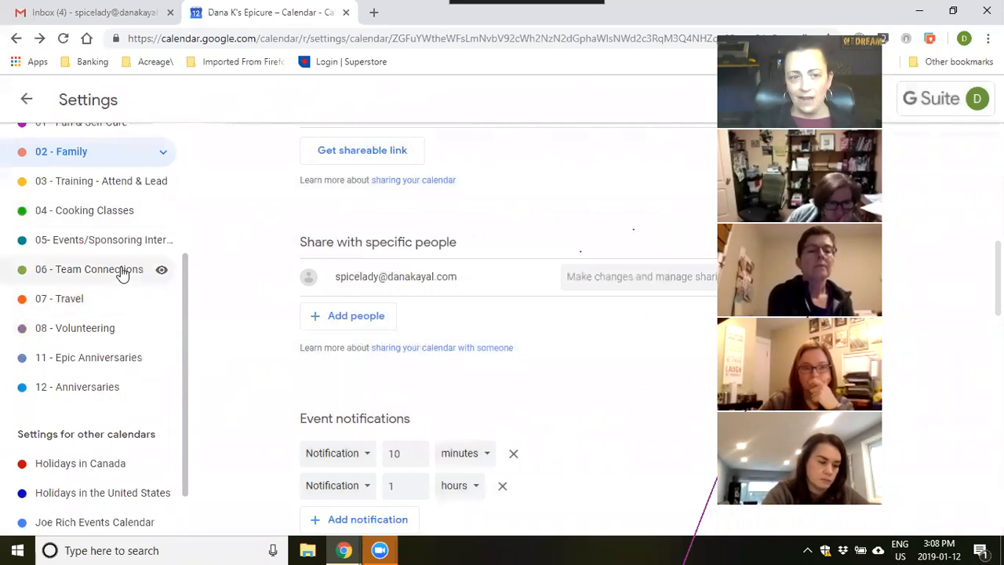
left_click(126, 270)
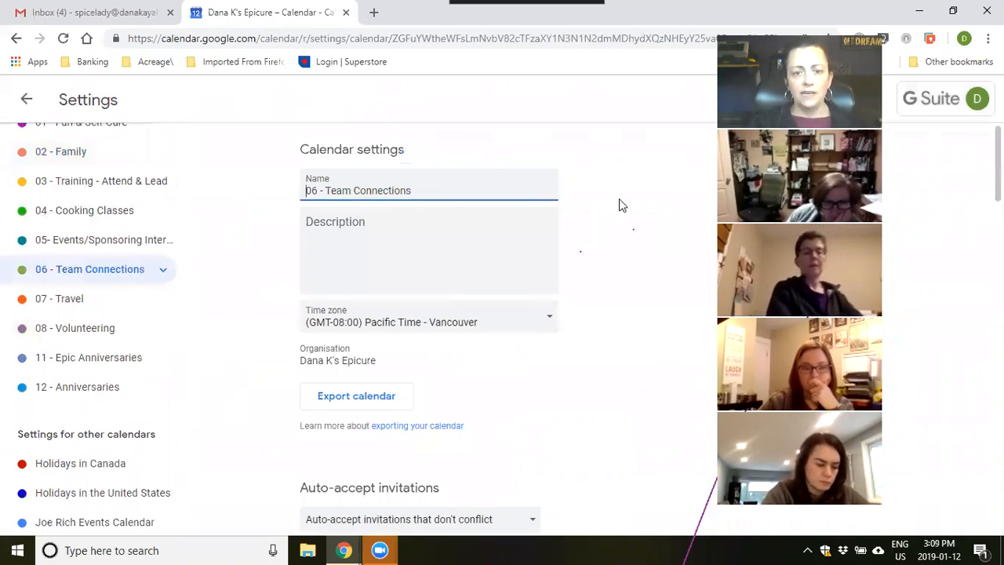
Examine the Team Connections calendar's auto-accept, access permission, sharing, notification and integration settings
scroll(619, 199, "down", 2)
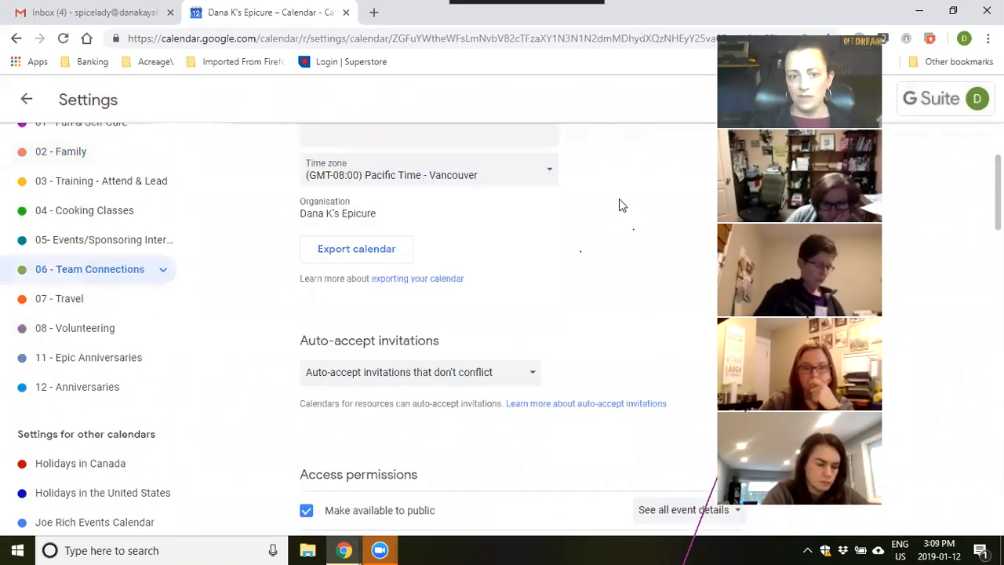
scroll(623, 208, "down", 1)
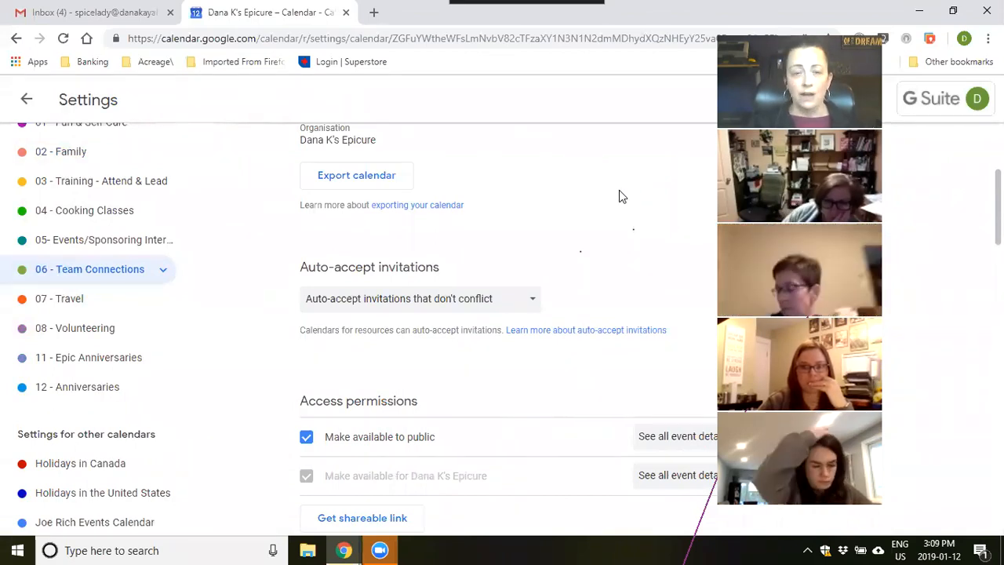
scroll(619, 196, "down", 3)
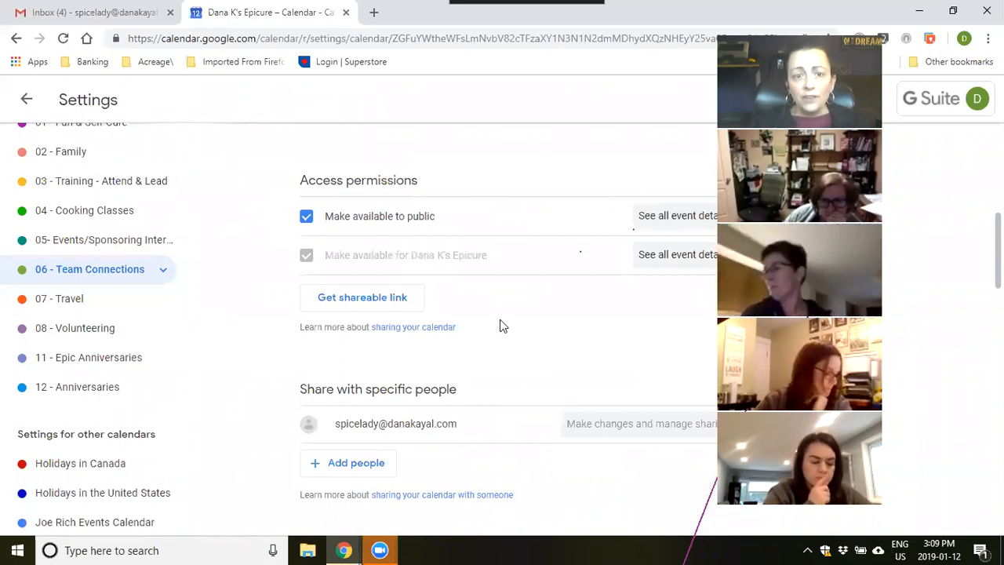
scroll(513, 313, "down", 3)
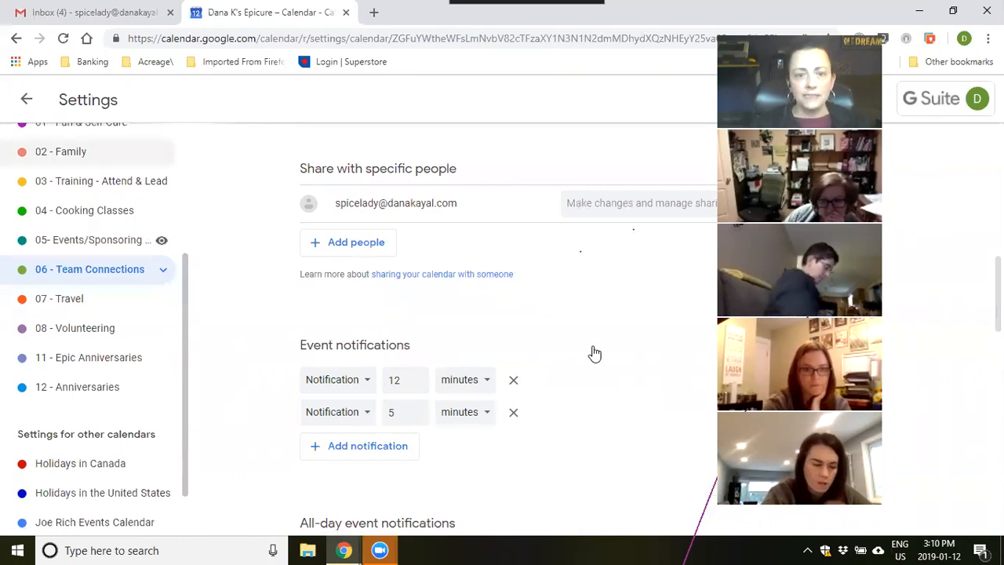
scroll(595, 345, "down", 1)
scroll(598, 338, "down", 5)
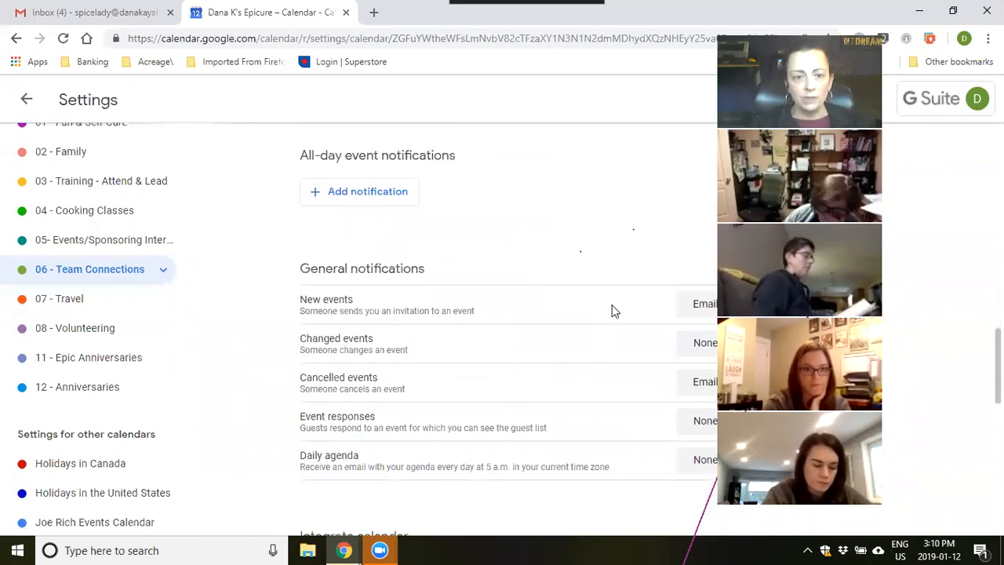
scroll(615, 311, "down", 3)
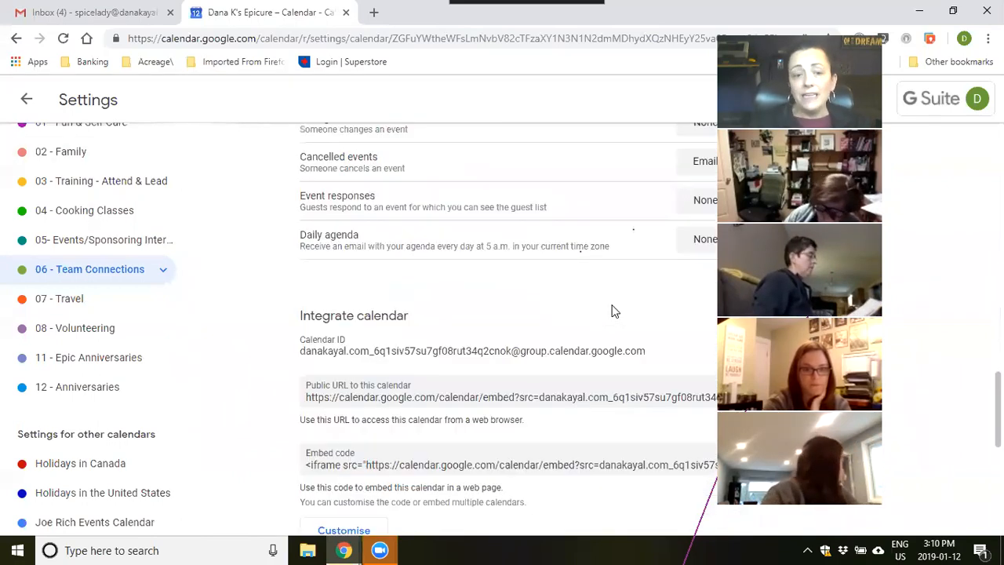
scroll(615, 312, "up", 10)
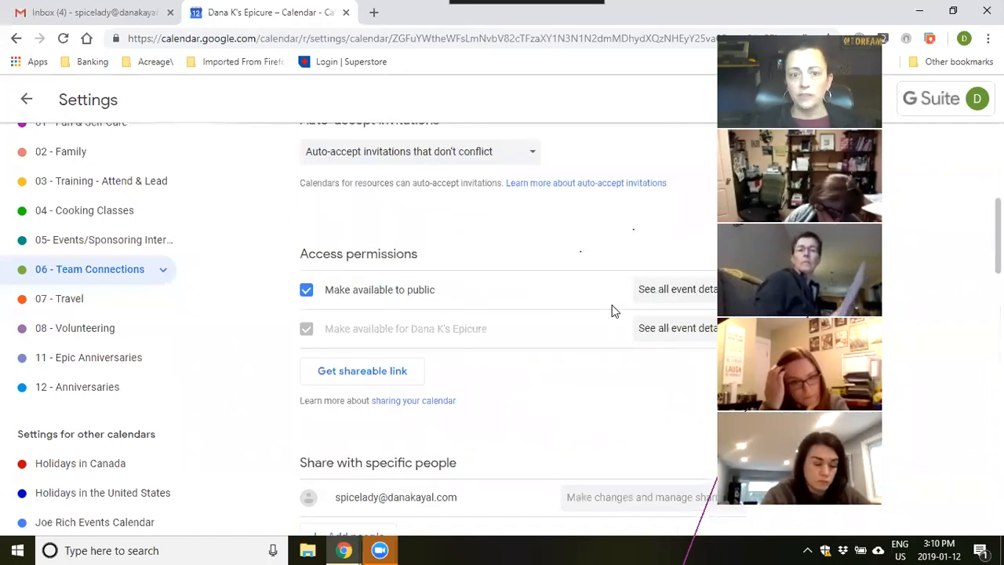
scroll(614, 312, "up", 1)
scroll(615, 311, "up", 2)
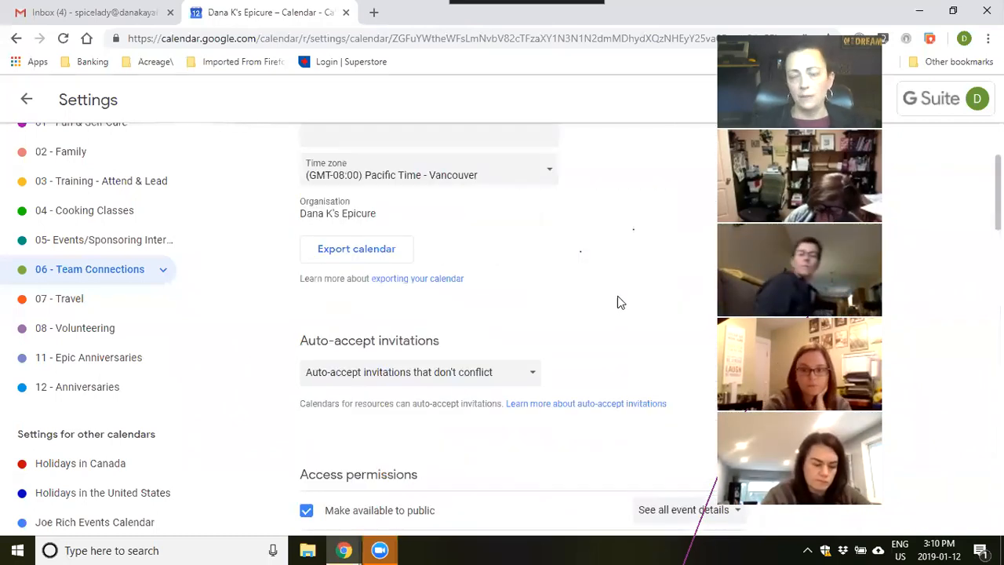
scroll(618, 303, "up", 1)
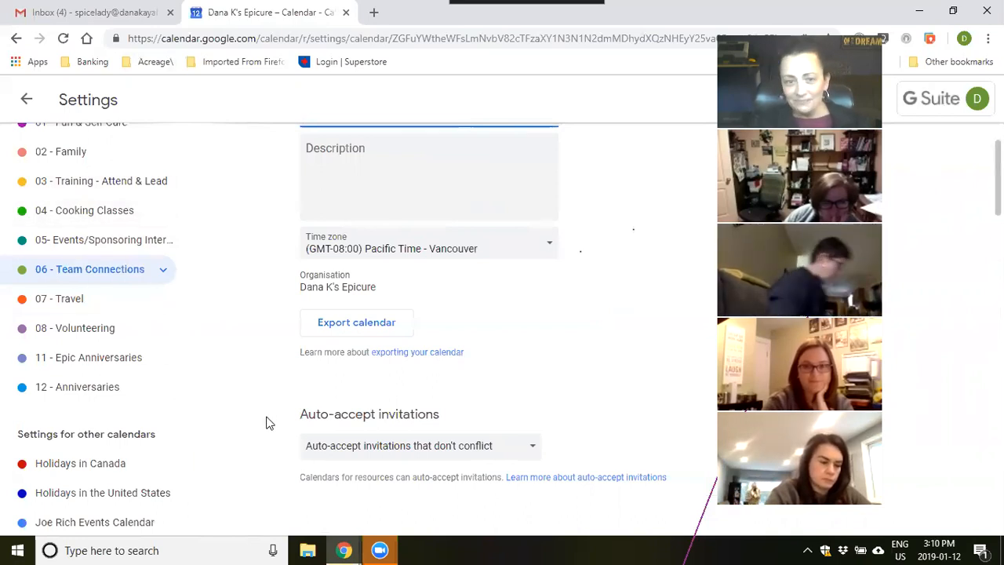
scroll(258, 358, "up", 1)
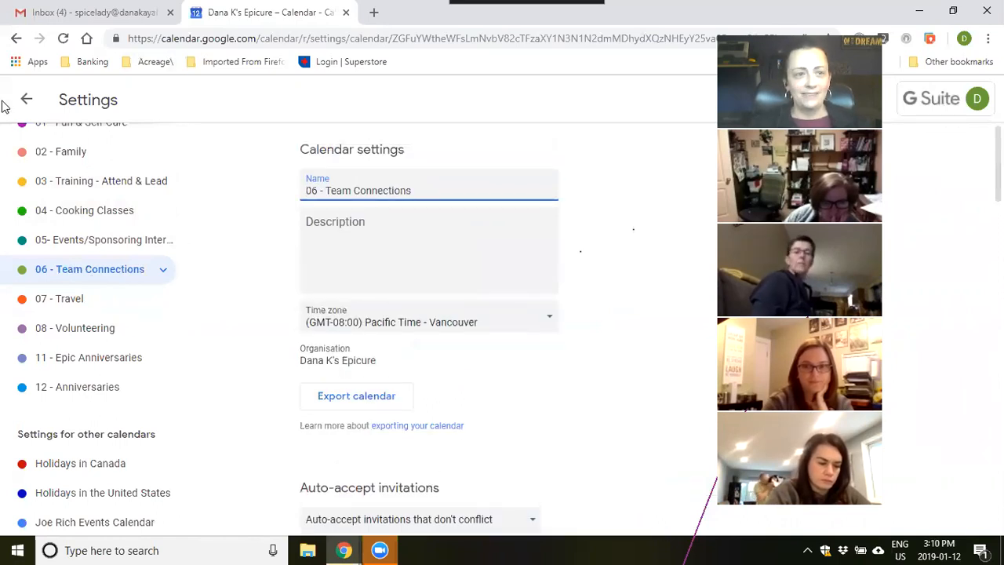
Return to the week view and assign the untitled Saturday 12 January event to the 06 - Team Connections calendar
left_click(26, 100)
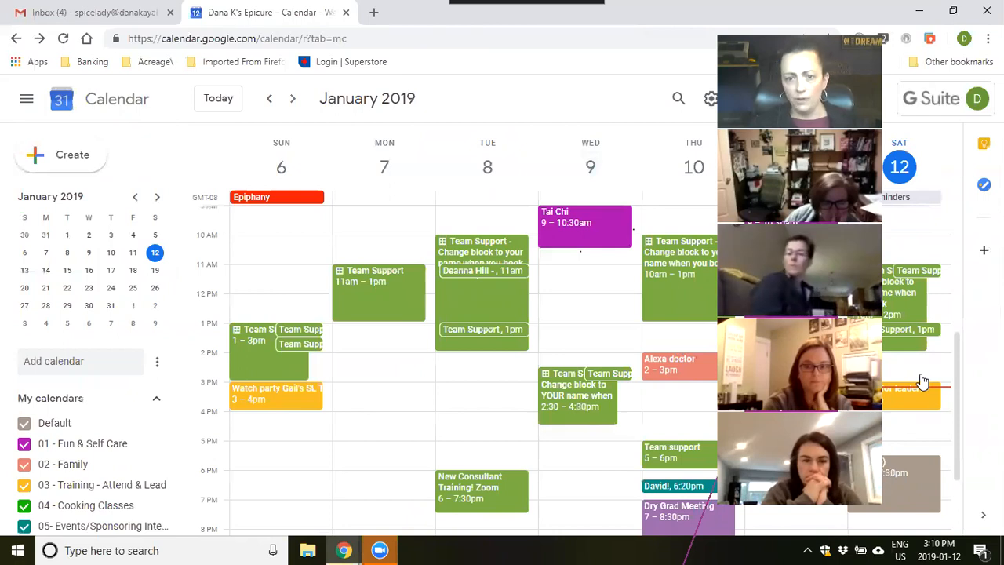
left_click(480, 268)
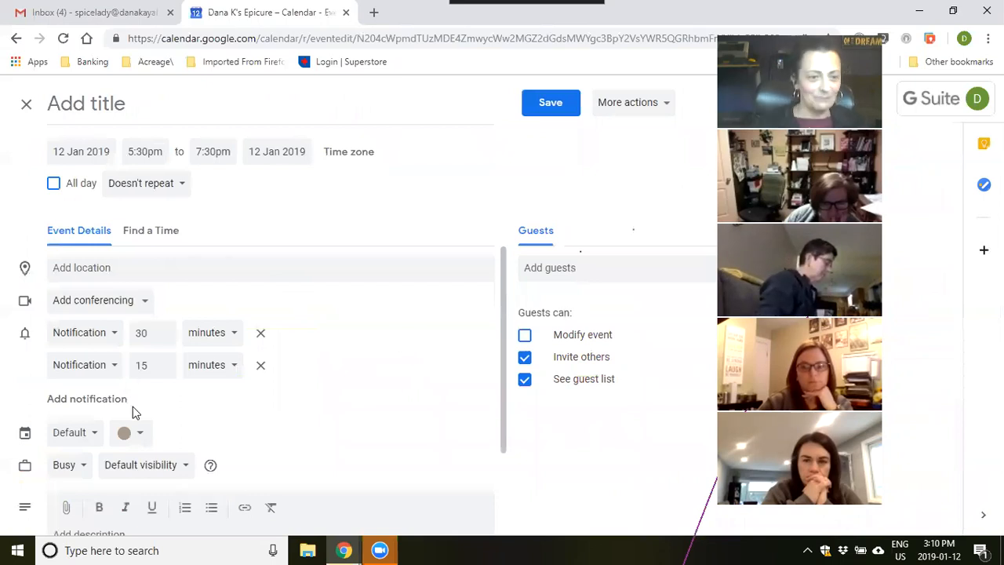
left_click(91, 438)
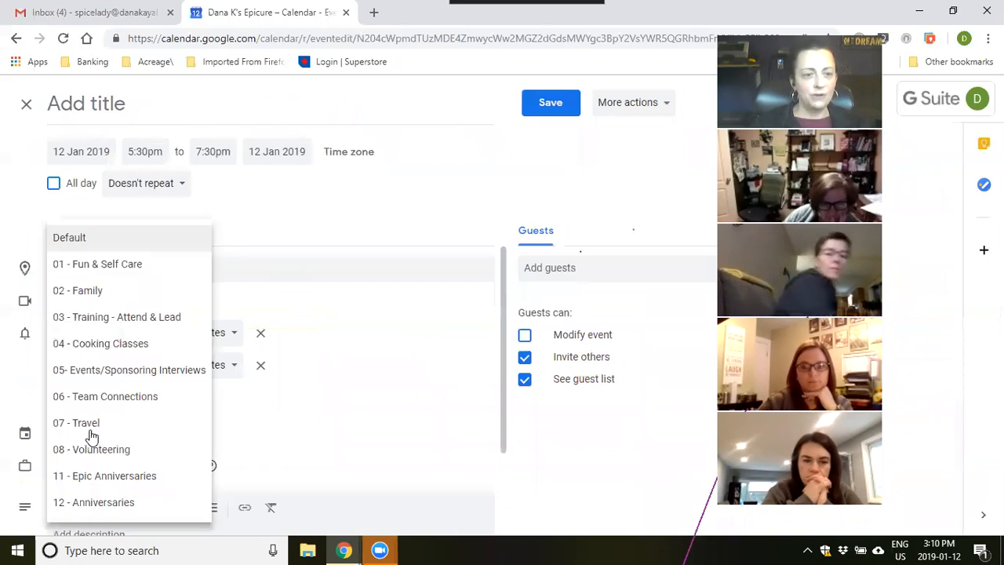
left_click(103, 401)
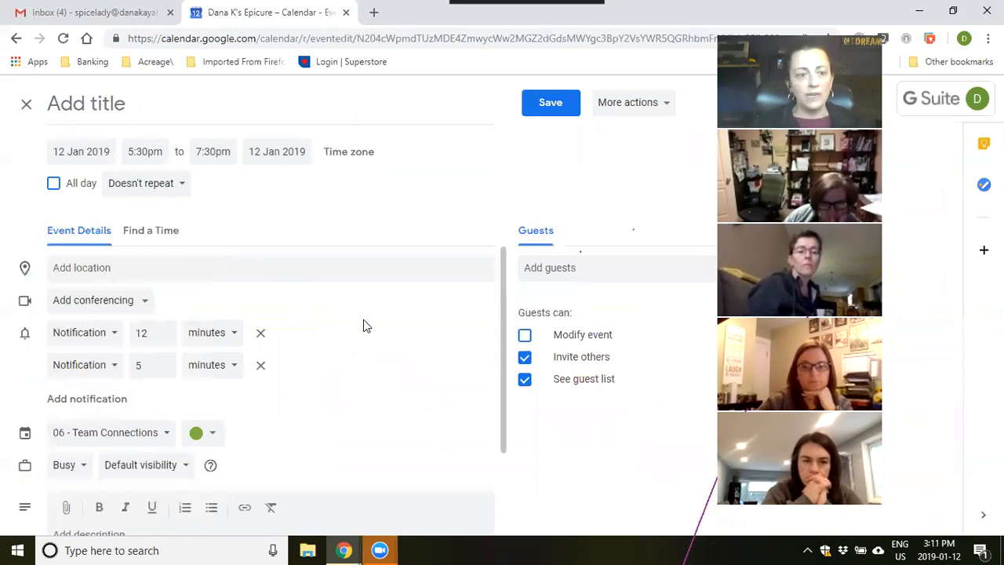
Examine the untitled event's notification, calendar, availability, visibility and description options
scroll(363, 319, "down", 2)
scroll(367, 330, "up", 2)
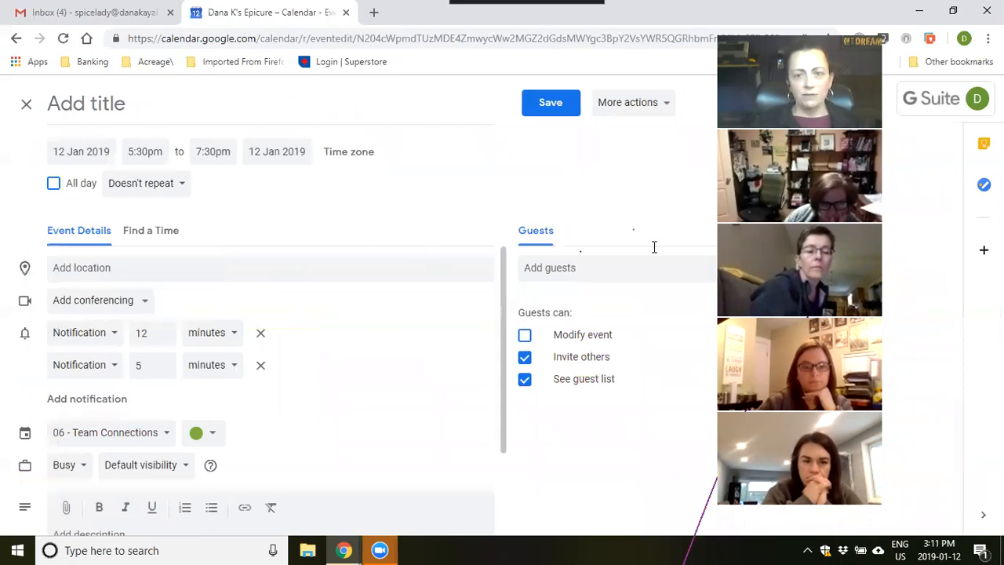
scroll(653, 247, "down", 2)
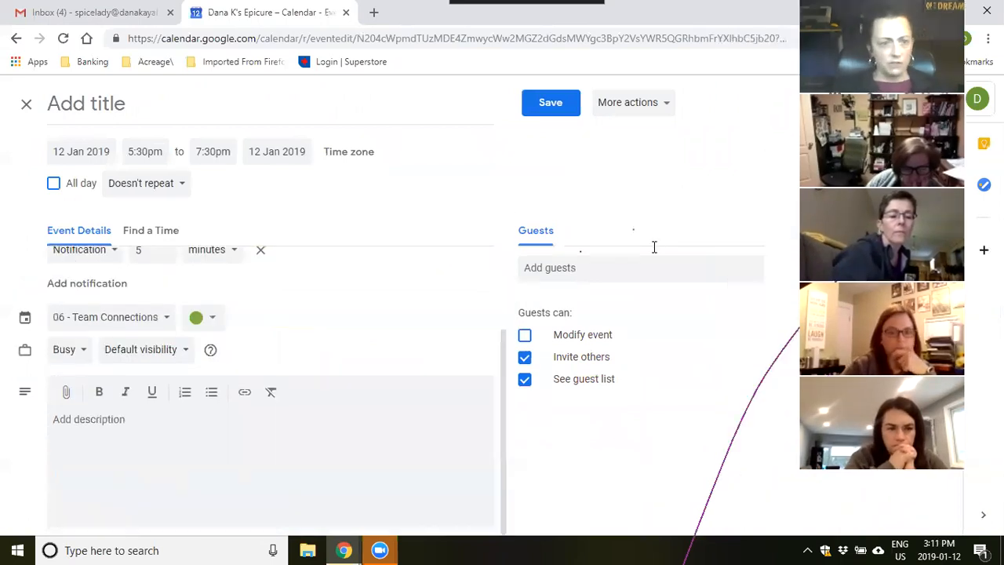
scroll(341, 466, "up", 1)
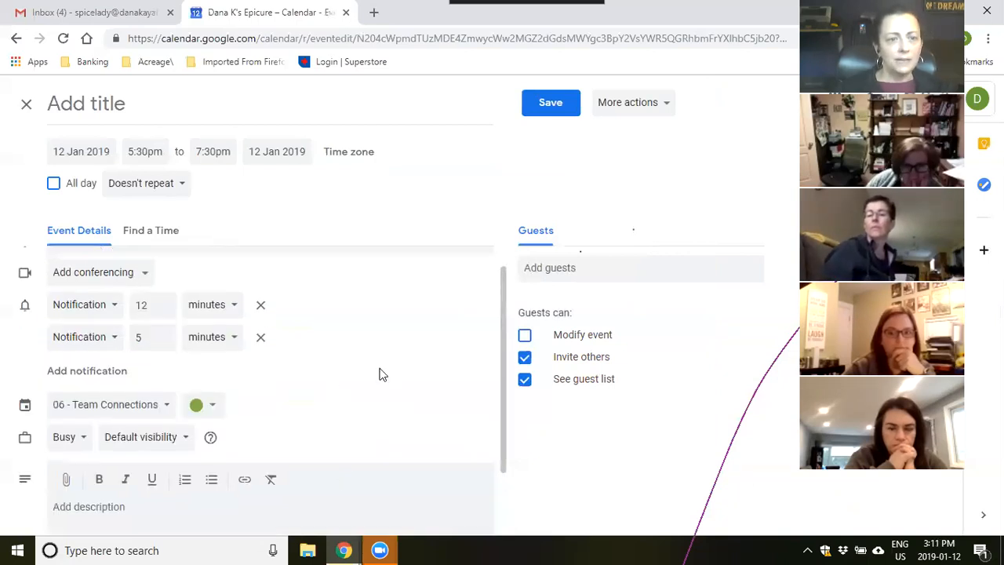
scroll(384, 257, "up", 1)
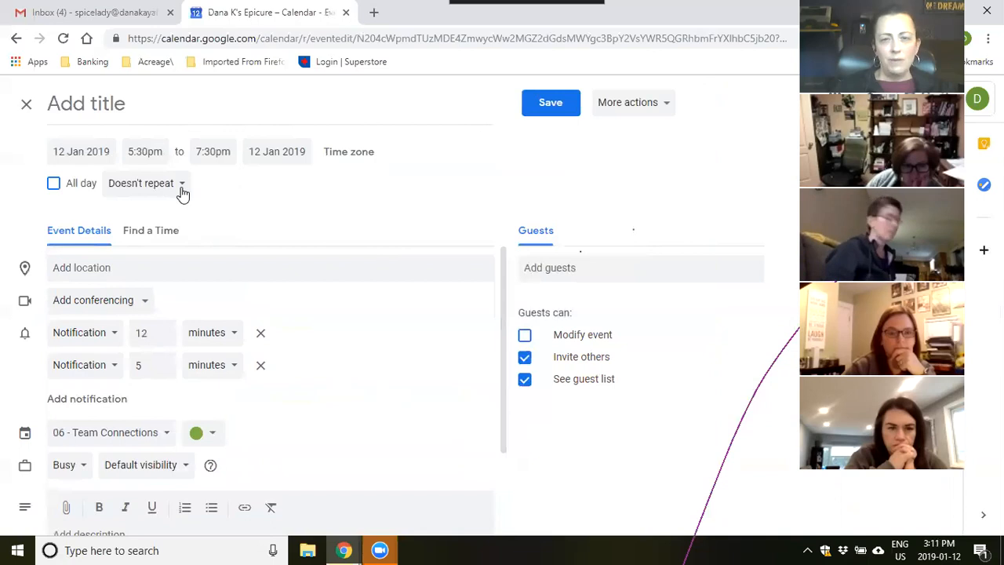
Delete the untitled Saturday 12 January event from the 06 - Team Connections calendar
left_click(667, 104)
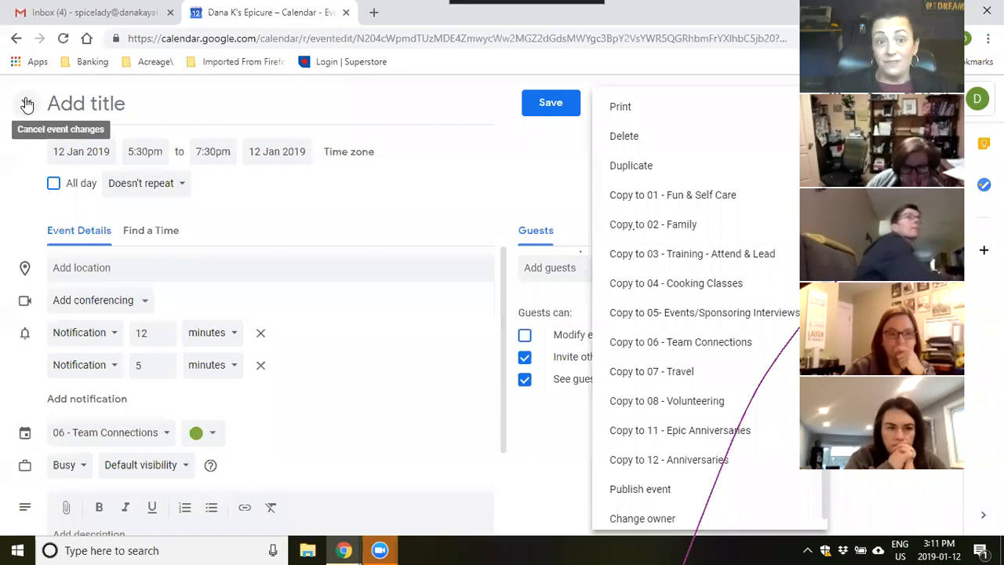
left_click(376, 250)
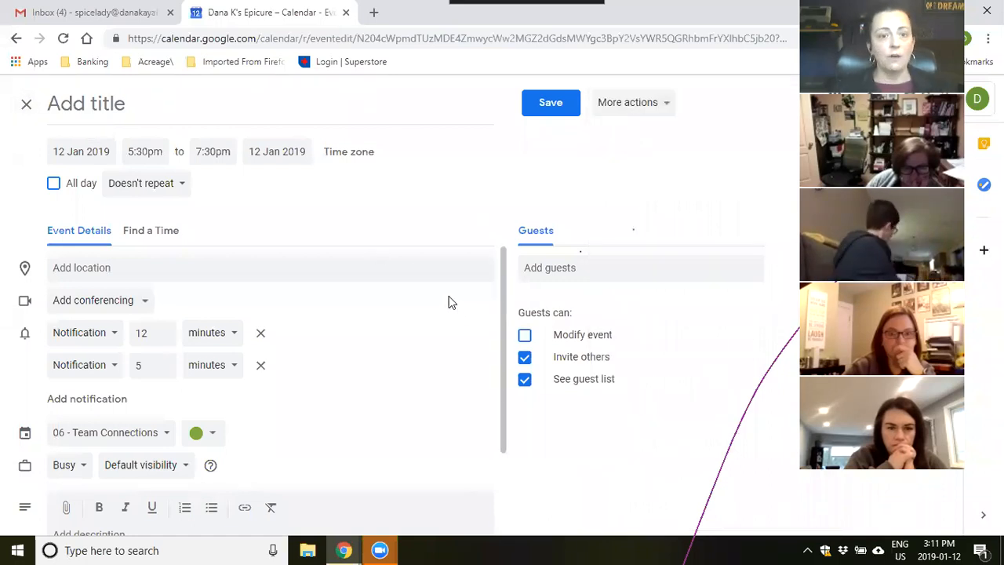
left_click(663, 104)
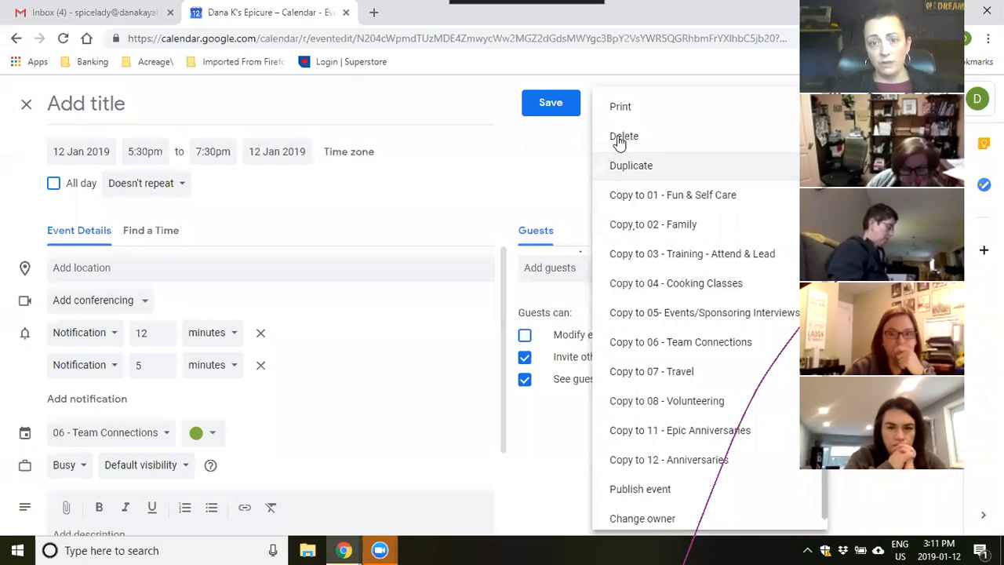
left_click(621, 139)
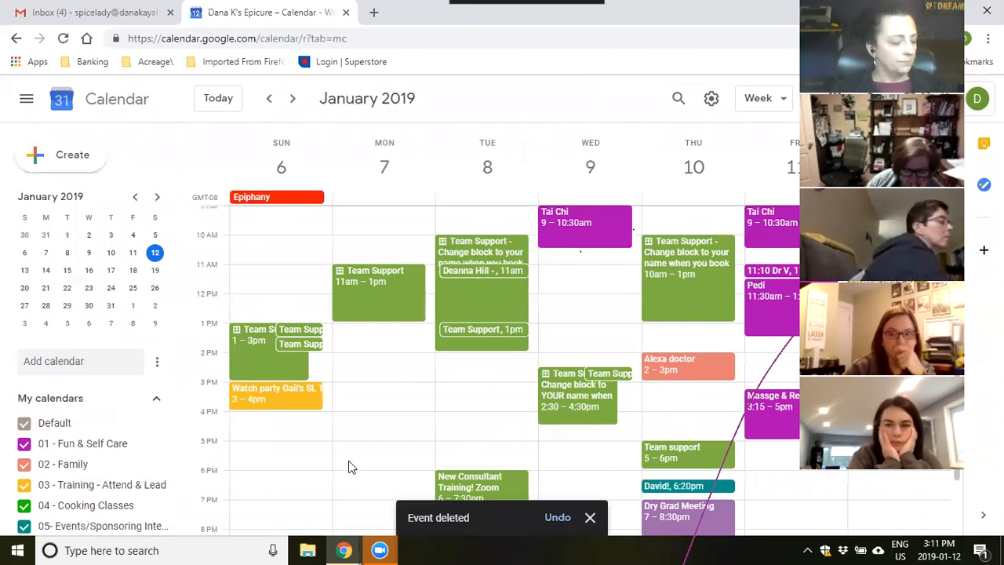
Look over the My calendars list and open Google Keep from the full set of Google apps
scroll(80, 491, "down", 2)
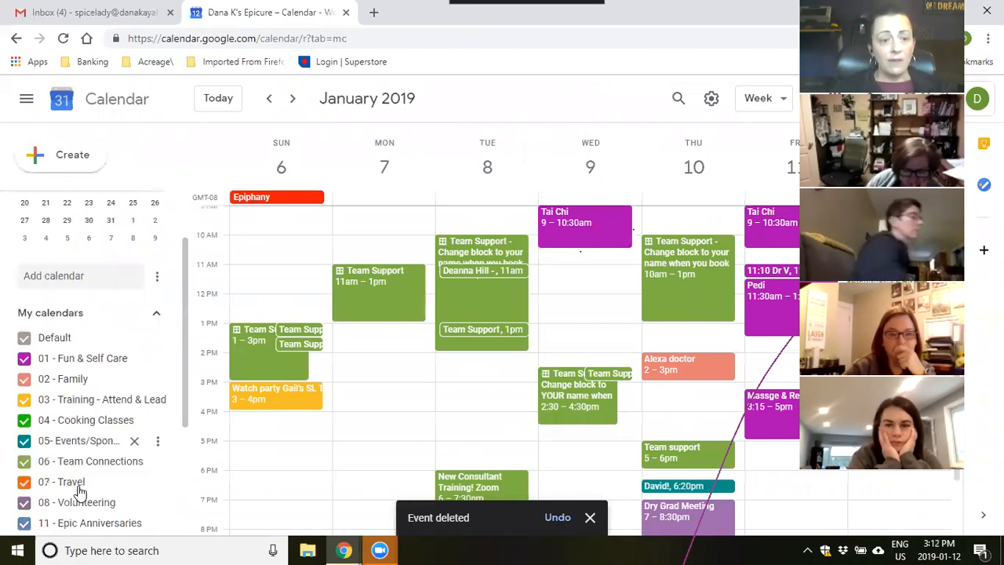
scroll(93, 466, "down", 1)
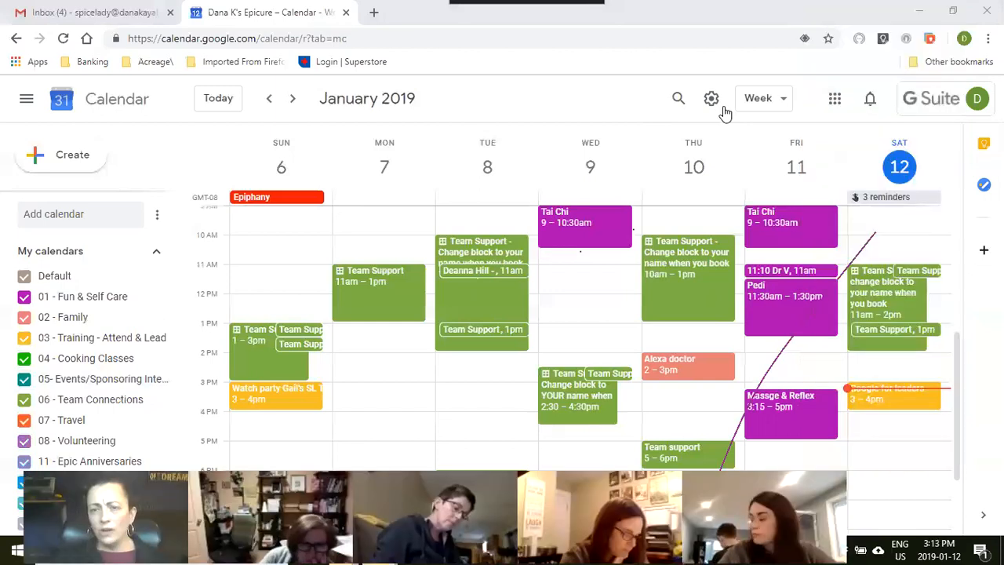
left_click(835, 102)
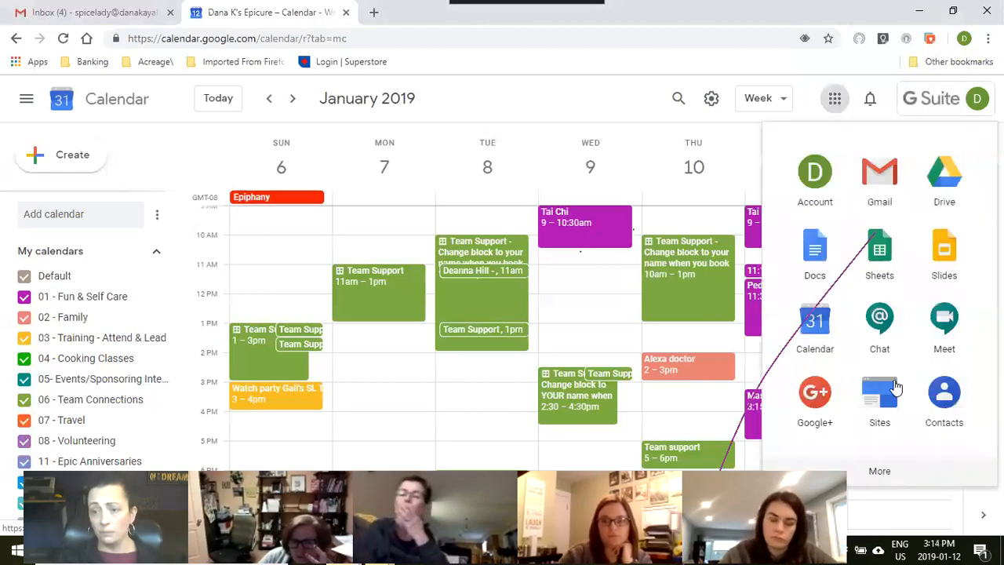
left_click(882, 474)
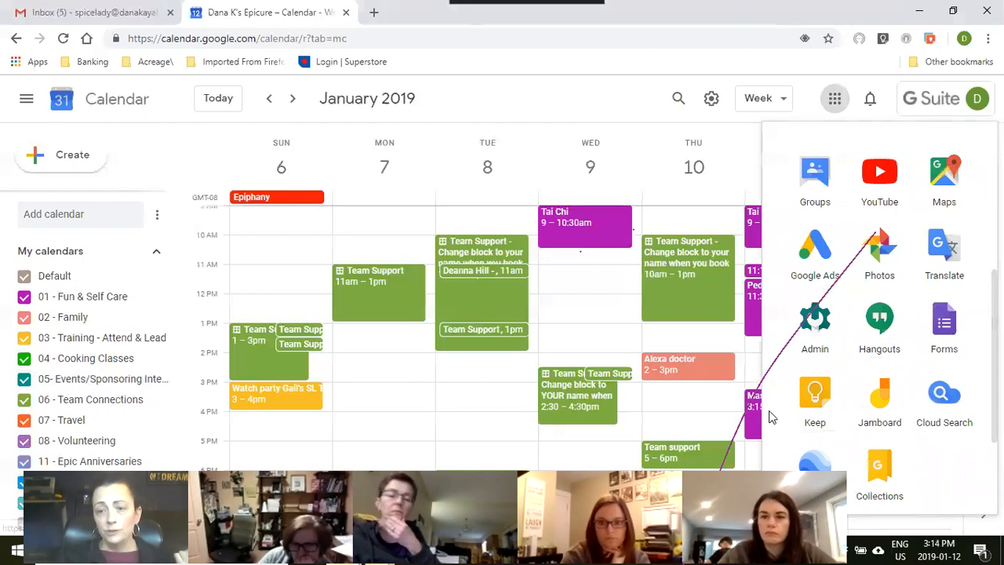
left_click(819, 401)
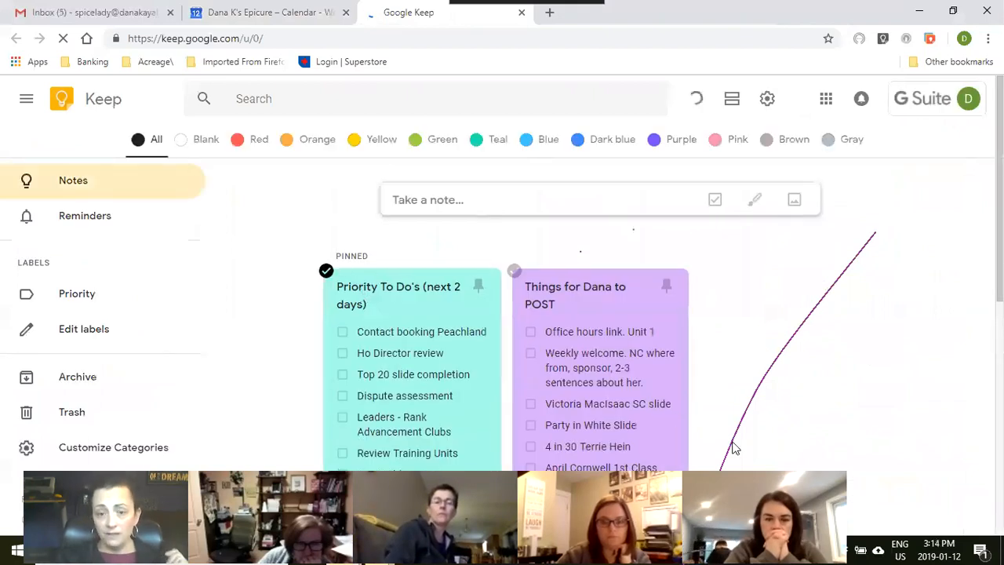
Examine the pinned and other Keep notes, including their checklists, colours, reminders and collaborators, and return to the start of the notes
scroll(808, 319, "down", 1)
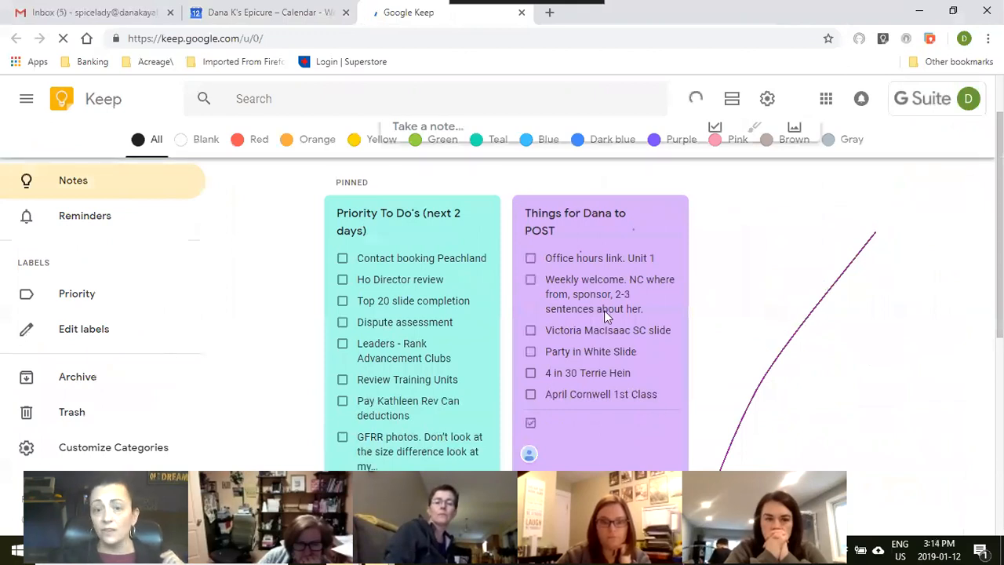
scroll(538, 455, "down", 1)
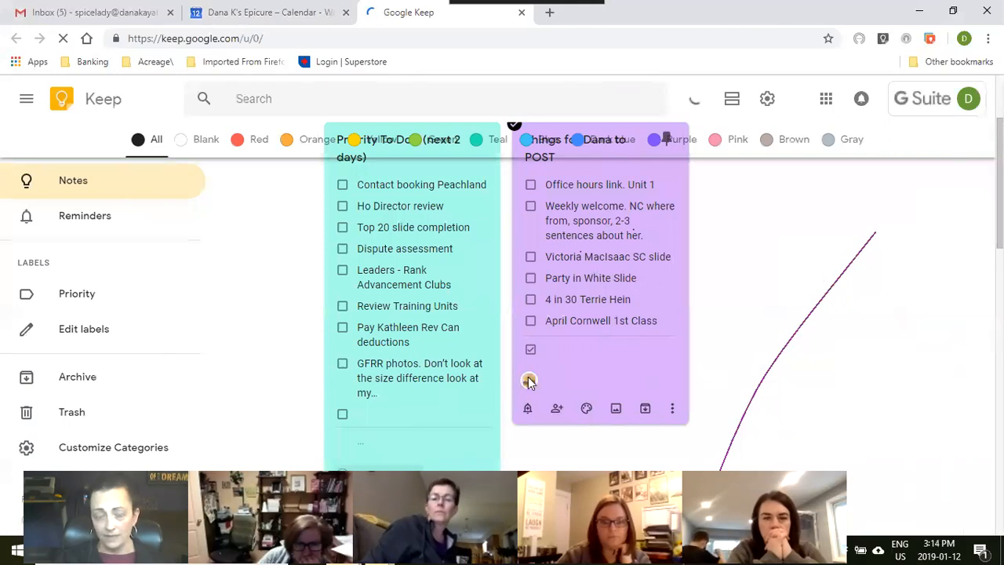
scroll(929, 298, "down", 2)
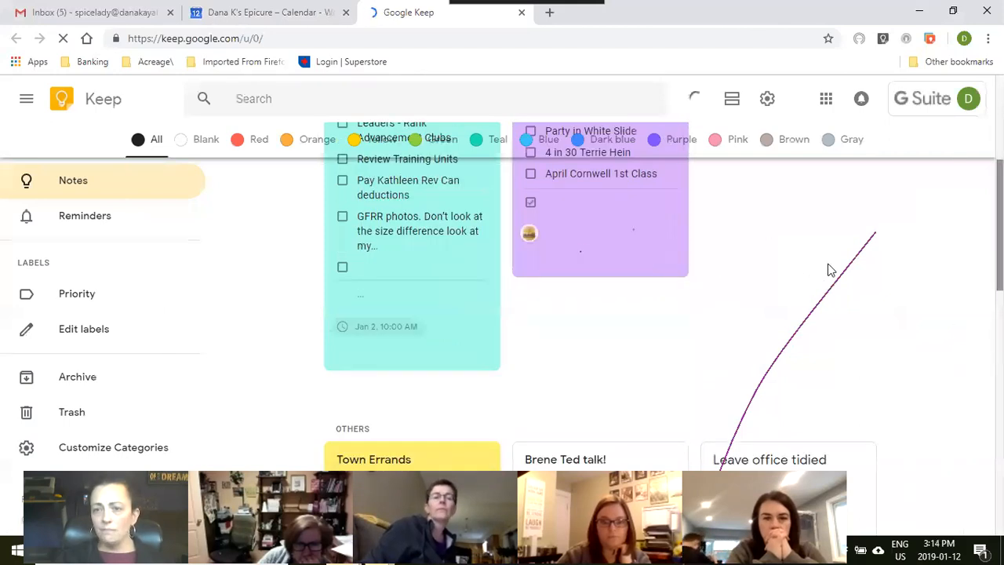
scroll(879, 251, "down", 3)
scroll(948, 279, "down", 1)
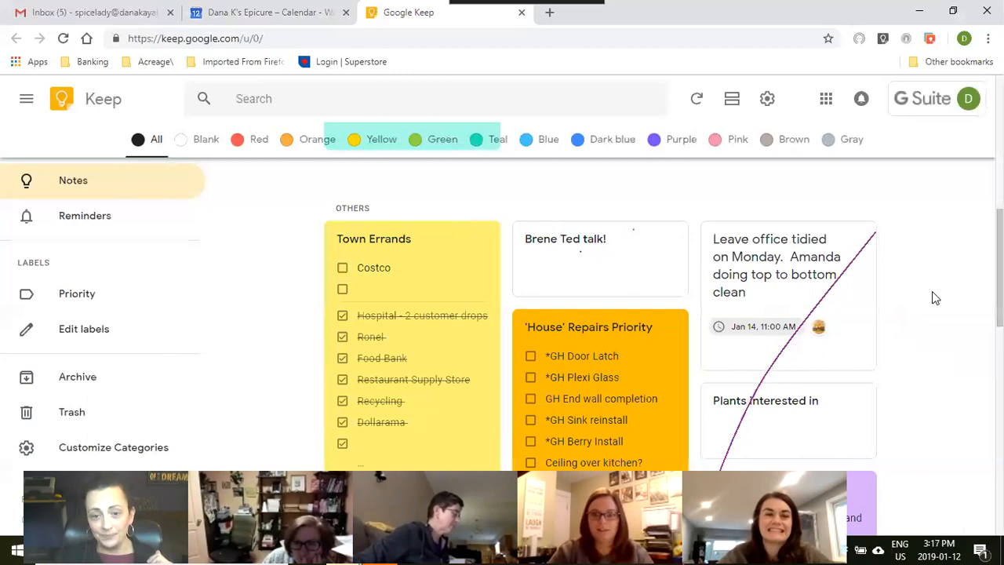
scroll(935, 286, "down", 1)
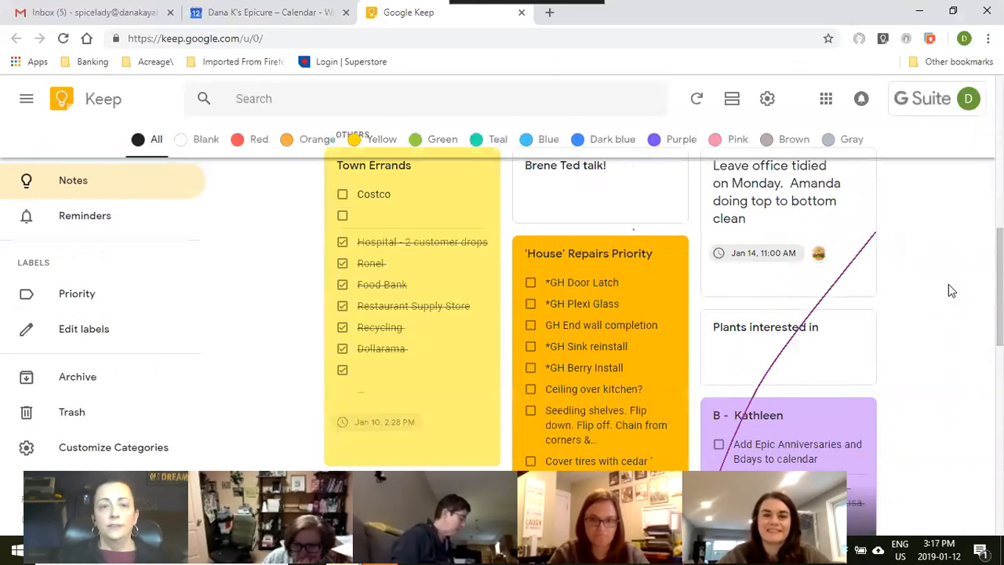
scroll(951, 280, "down", 3)
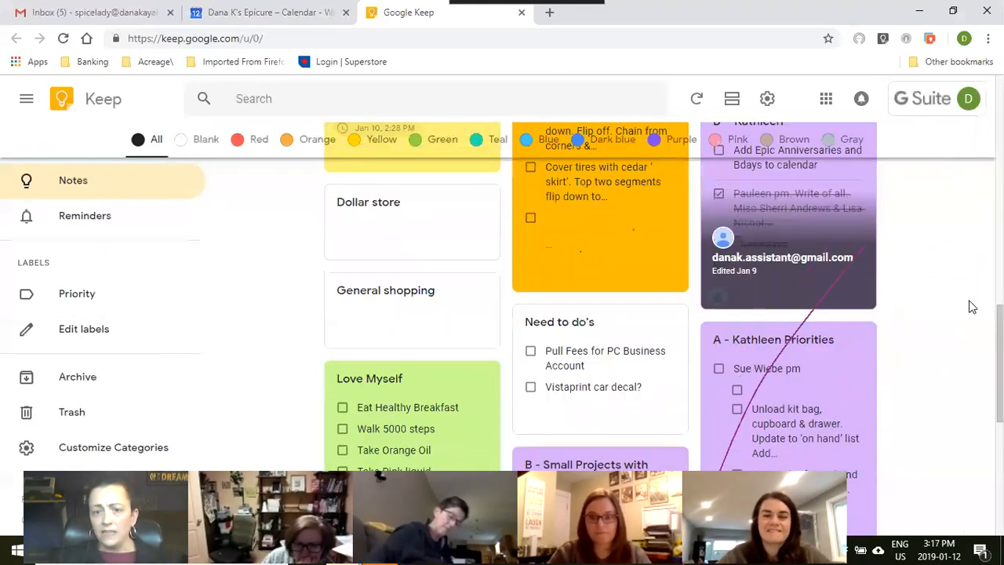
scroll(969, 307, "up", 3)
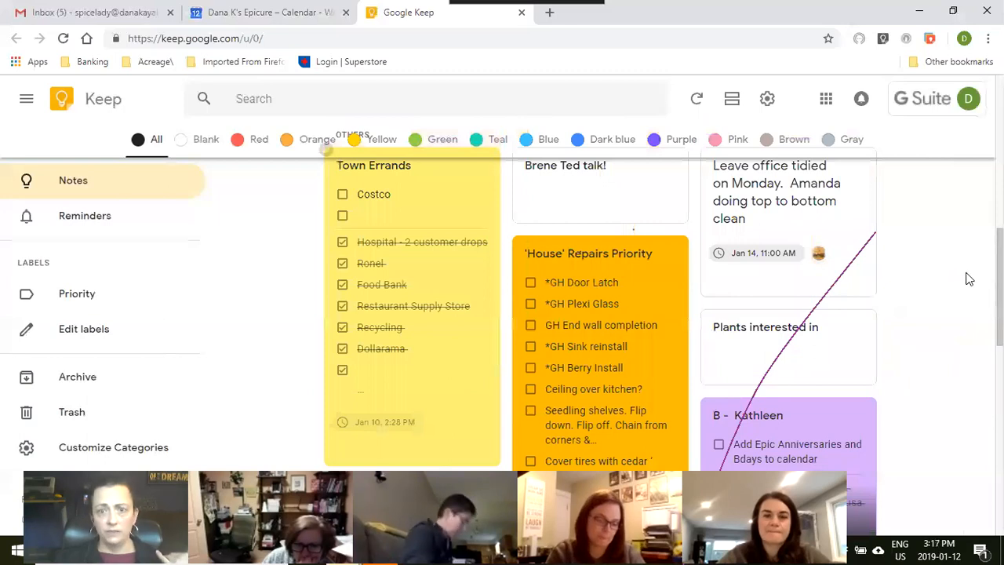
scroll(968, 267, "up", 3)
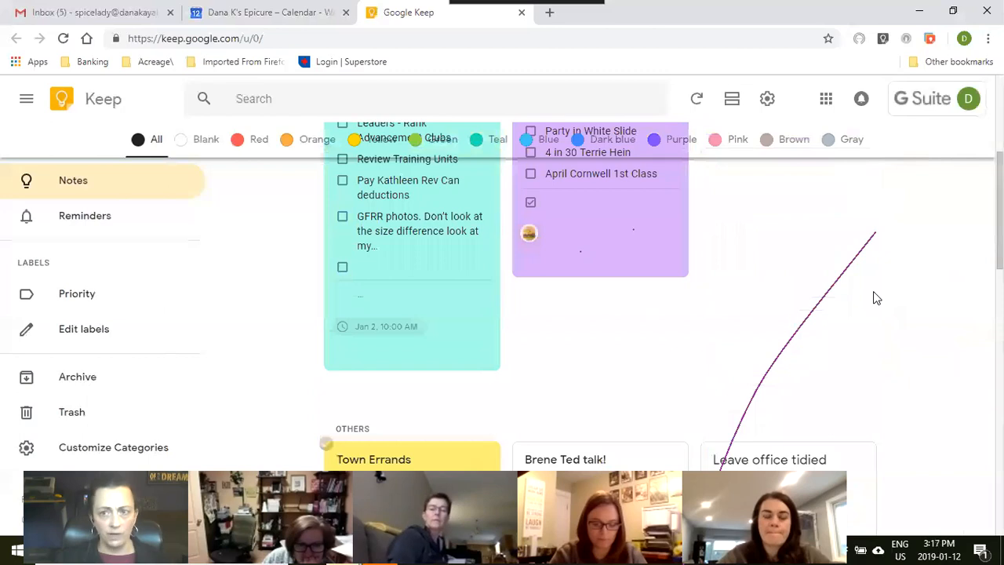
scroll(876, 298, "up", 2)
scroll(826, 105, "up", 2)
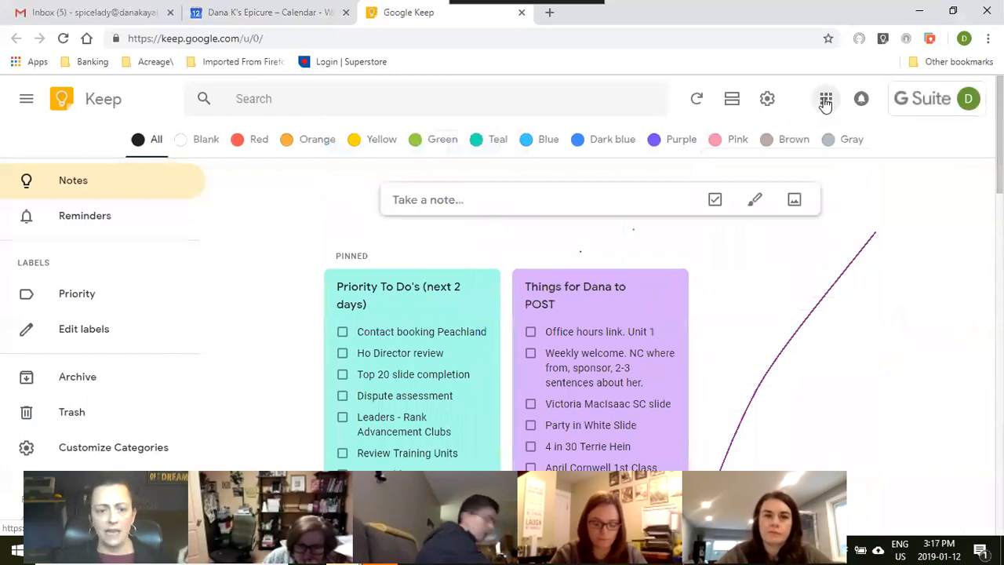
Switch to Google Docs and create a new blank document
left_click(825, 100)
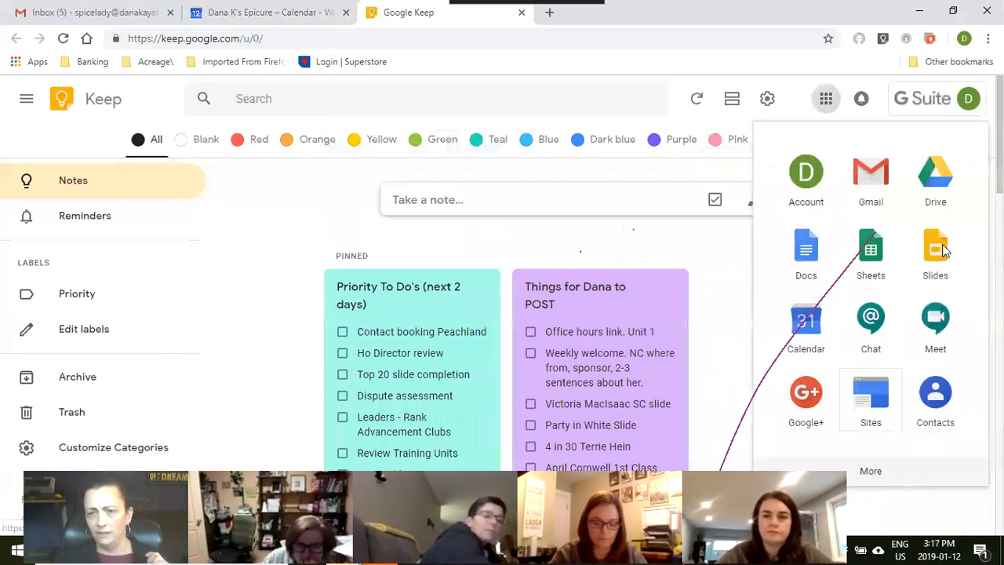
left_click(806, 255)
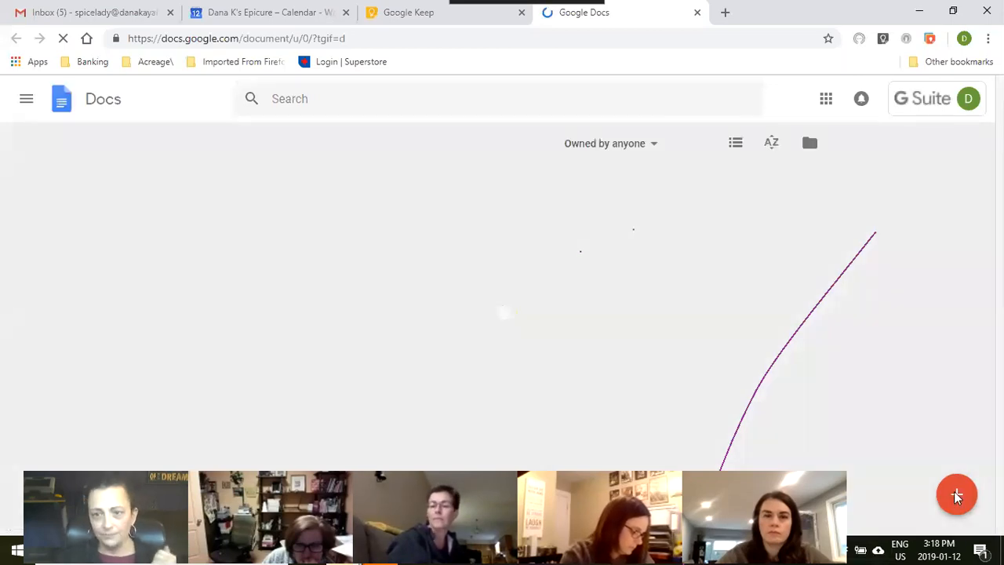
mouse_move(958, 499)
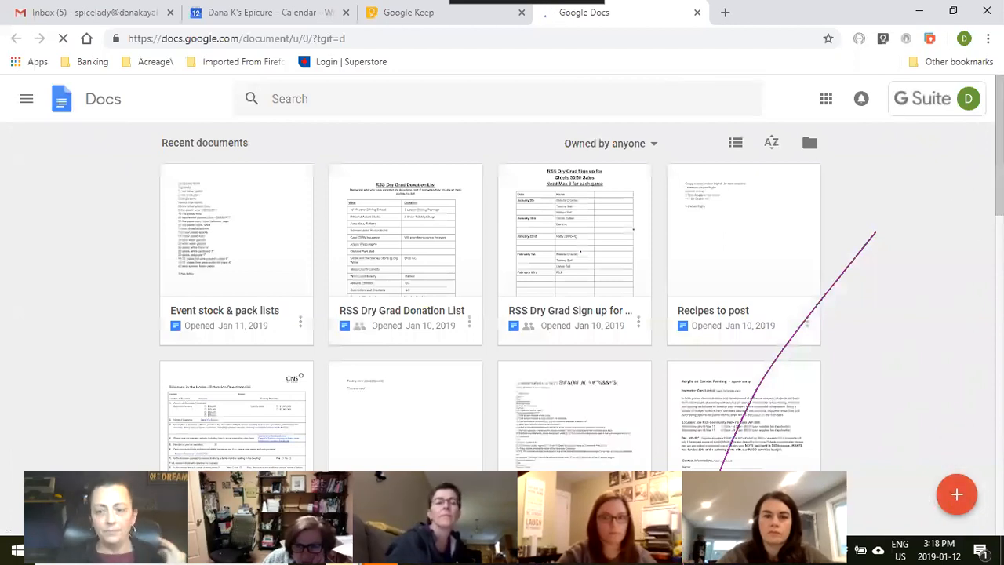
left_click(955, 500)
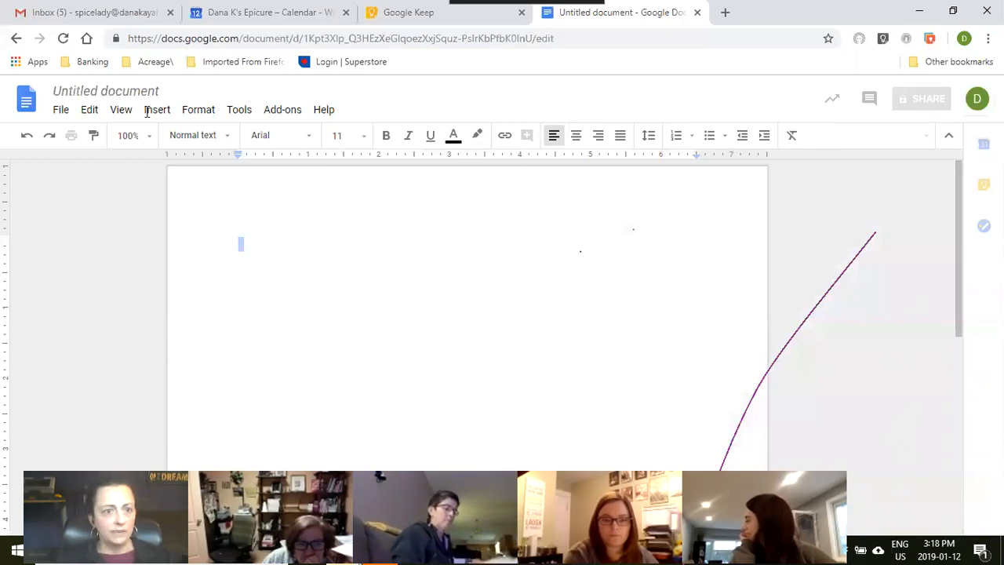
Name the document "test launch" and remove the stray letter from its body
type("e")
left_click(105, 88)
key("BackSpace")
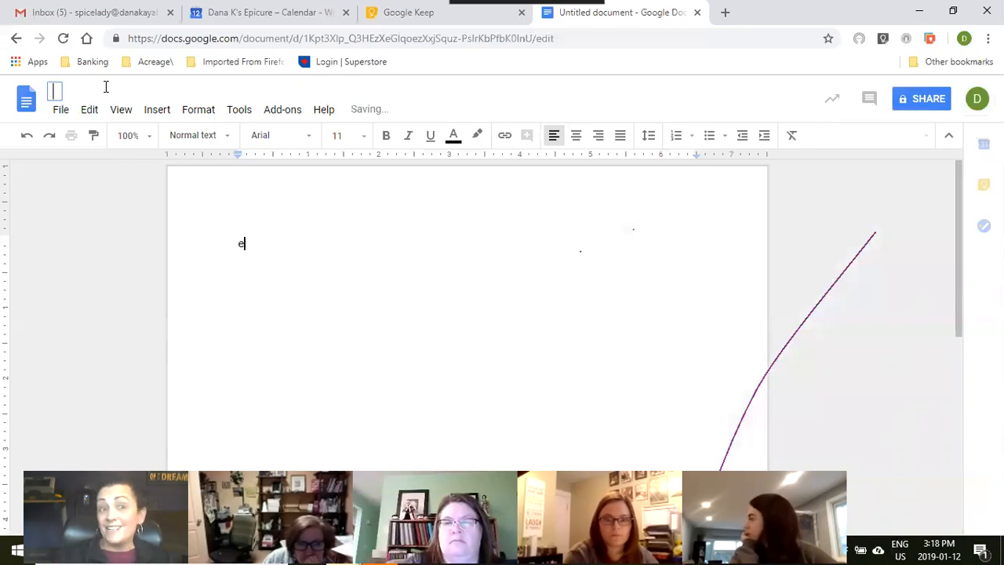
type("test launch")
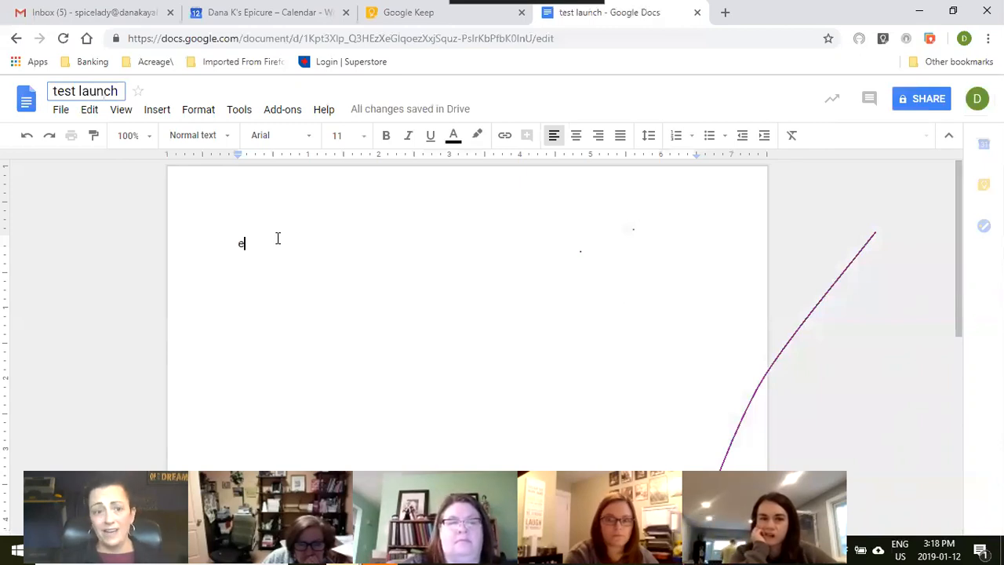
key("BackSpace")
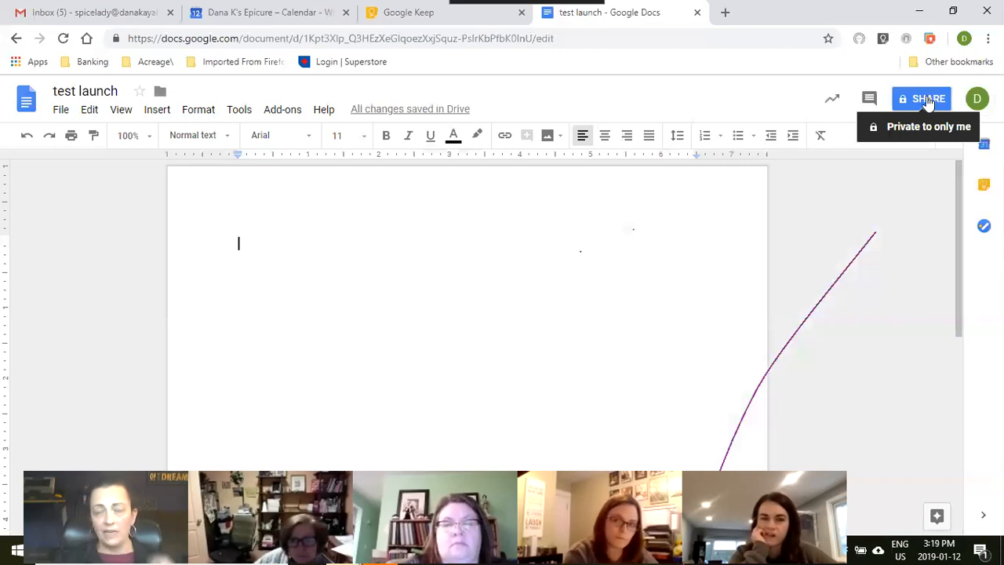
Open sharing for the "test launch" document, review the edit, comment and view access levels, and activate the recipient field
left_click(929, 102)
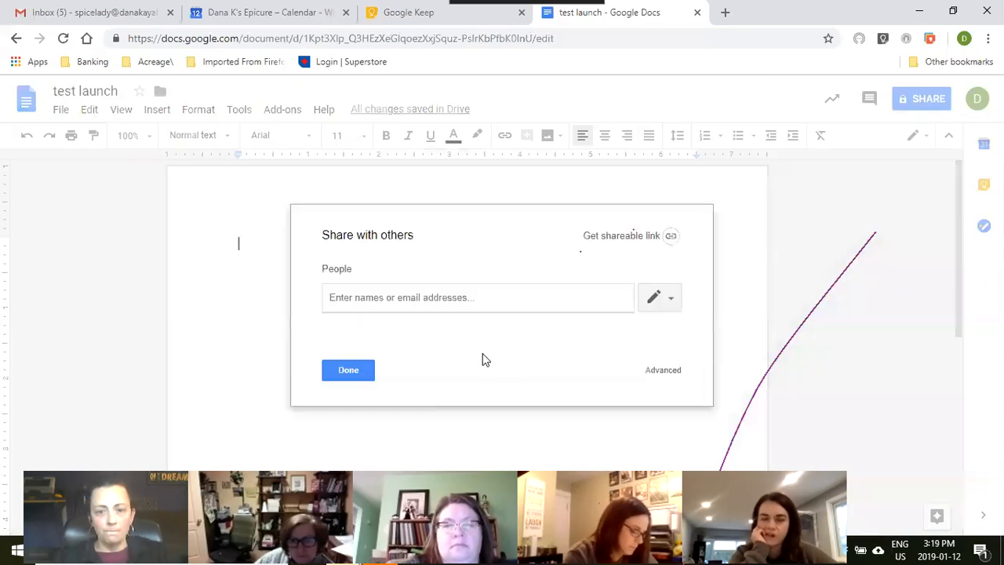
left_click(669, 303)
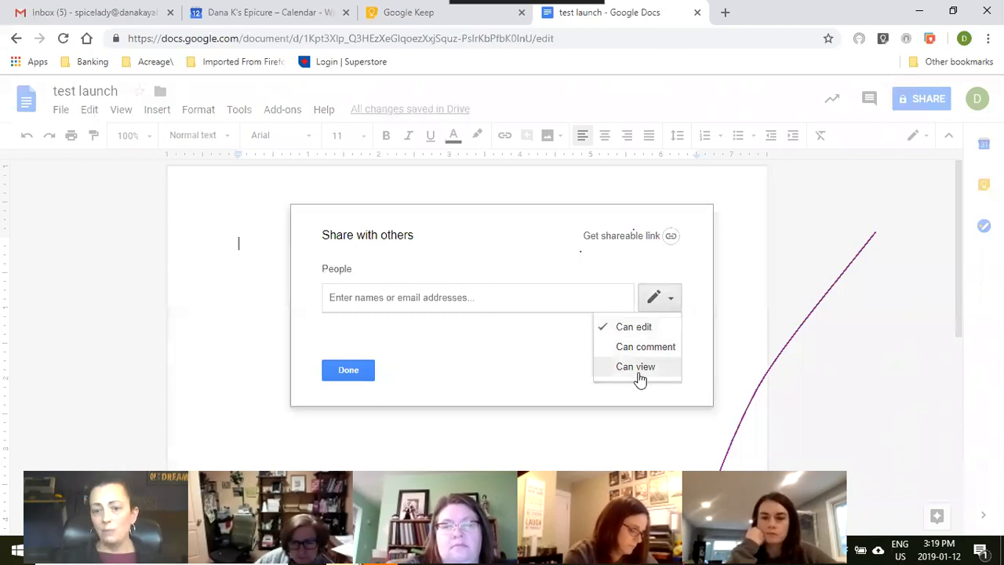
left_click(455, 297)
type("sand")
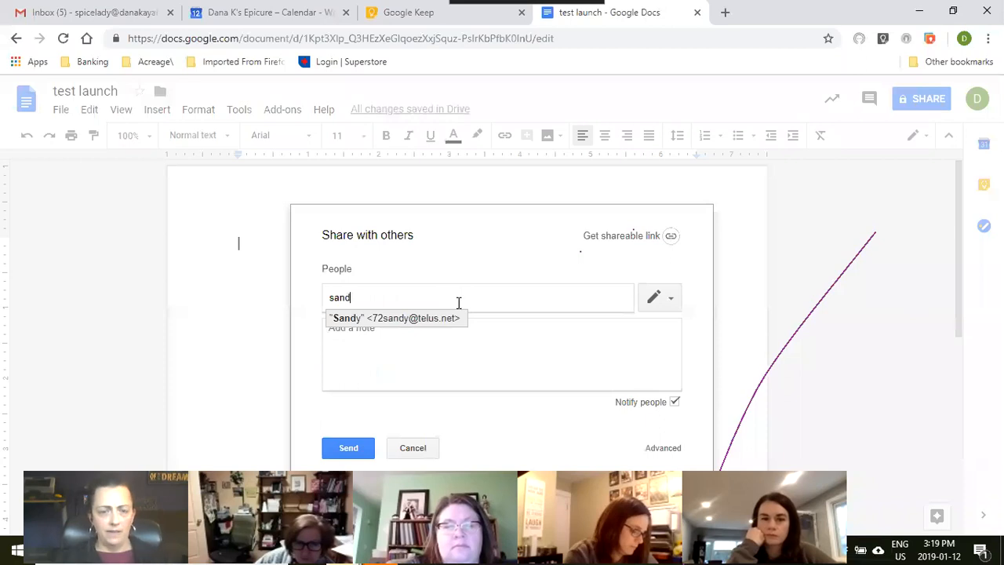
key("BackSpace")
key("BackSpace")
key("BackSpace")
key("BackSpace")
Add a contact's suggested e-mail address as a recipient for sharing the document
type("fr4e")
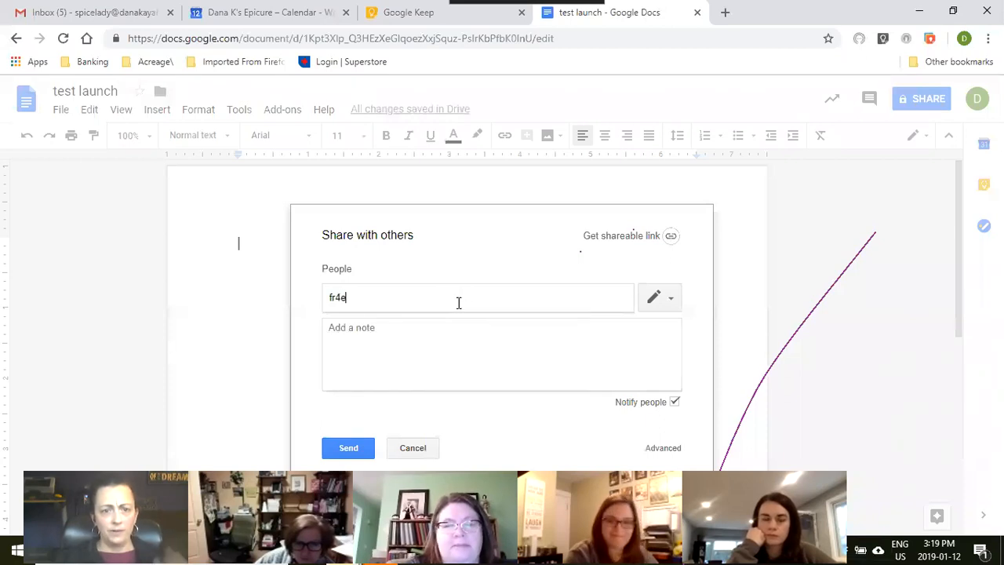
key("BackSpace")
key("BackSpace")
type("e")
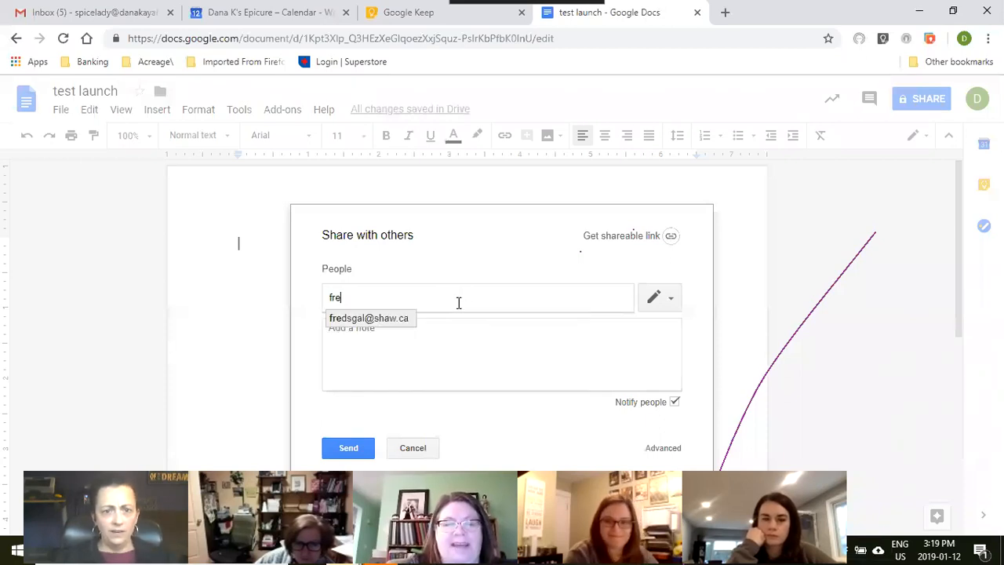
left_click(397, 316)
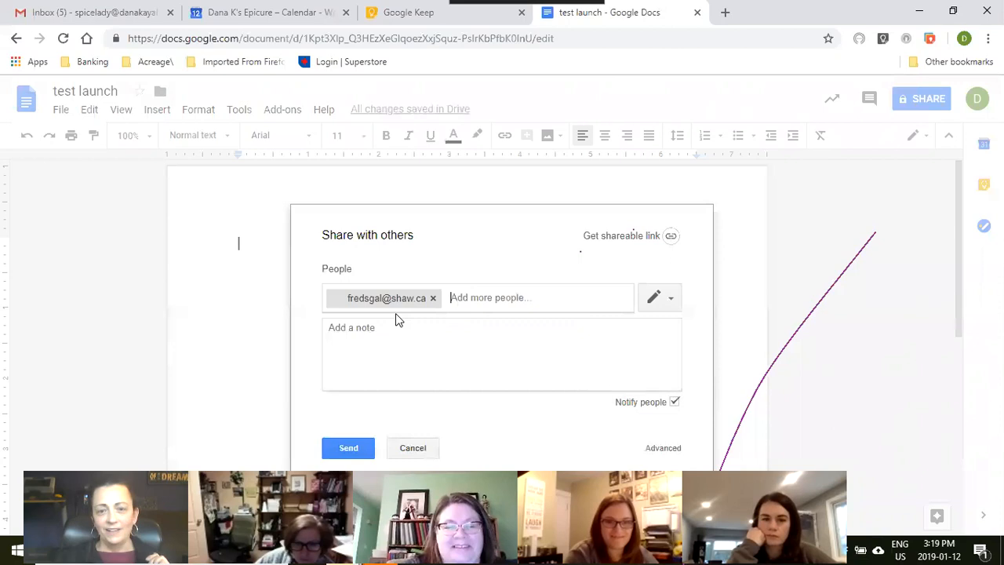
Send the "test launch" document to the added recipient as a link with no sign-in required
left_click(348, 450)
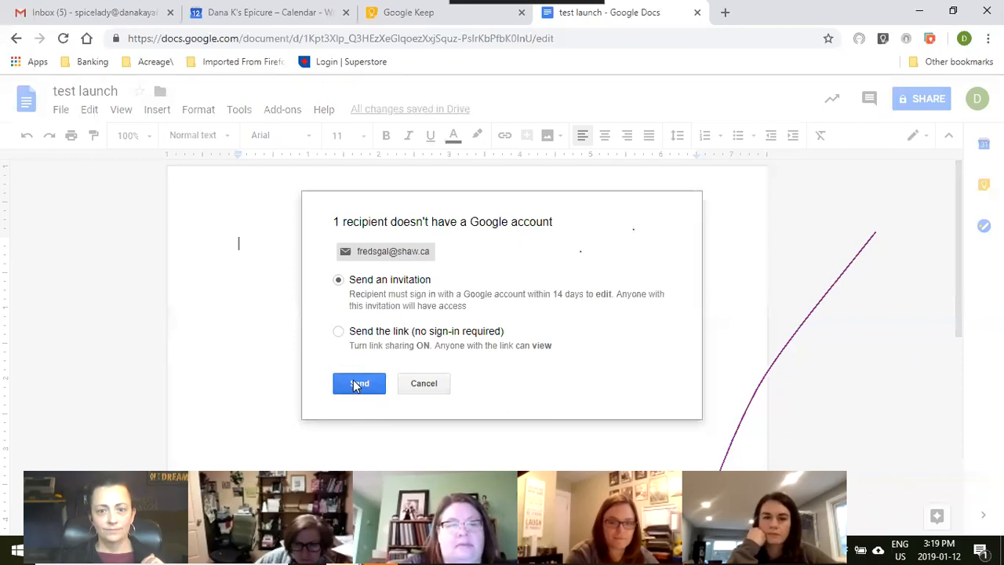
left_click(338, 331)
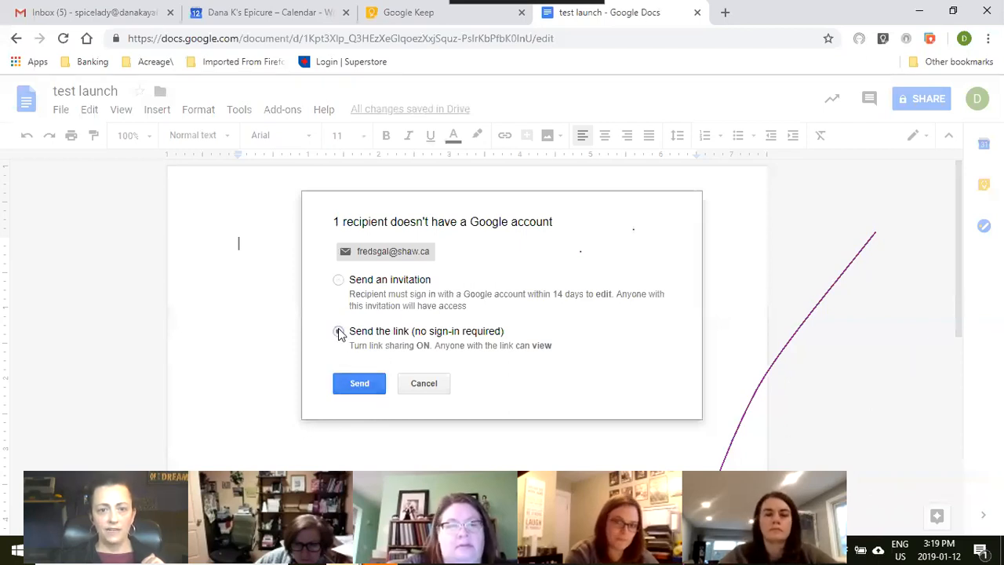
left_click(359, 384)
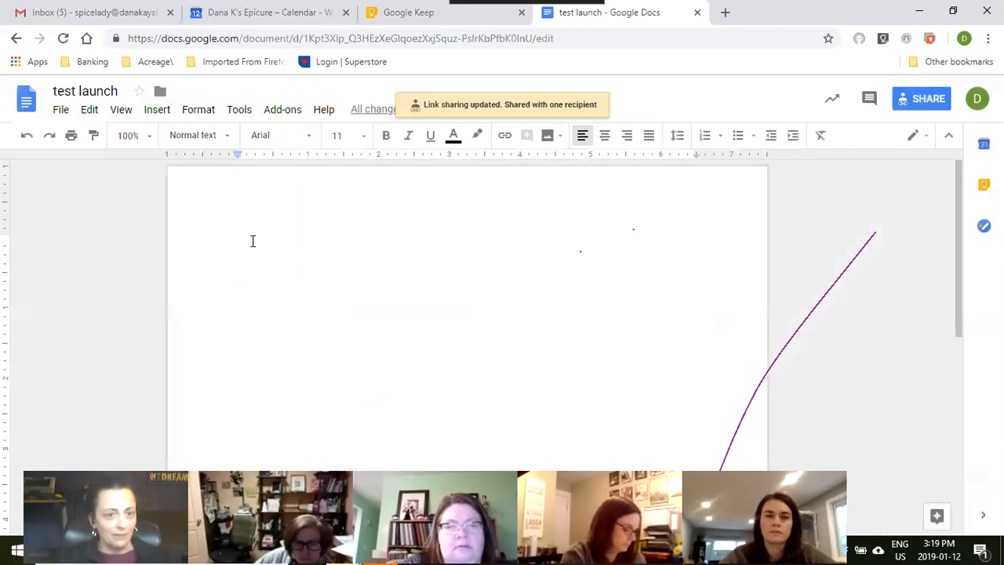
Write "Items 1" in the document body, followed by two lines assigning tasks to team members by first name, the first one "will do xyz"
type("items")
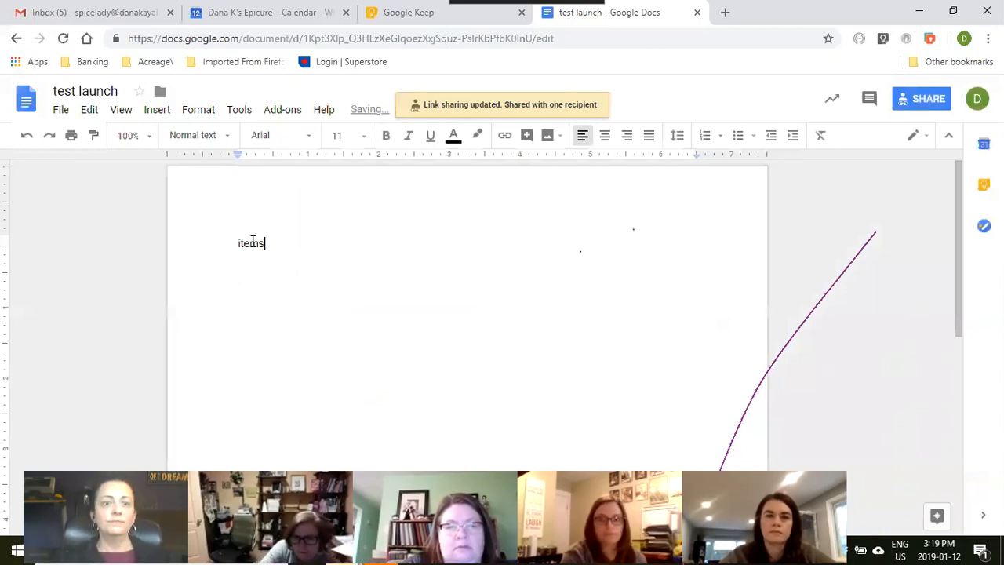
type(" 1")
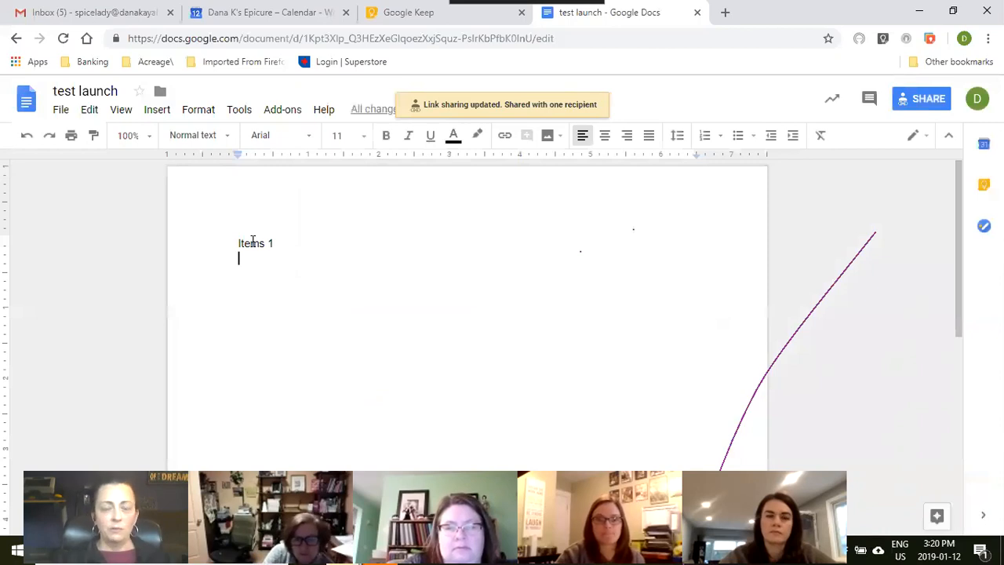
type("J")
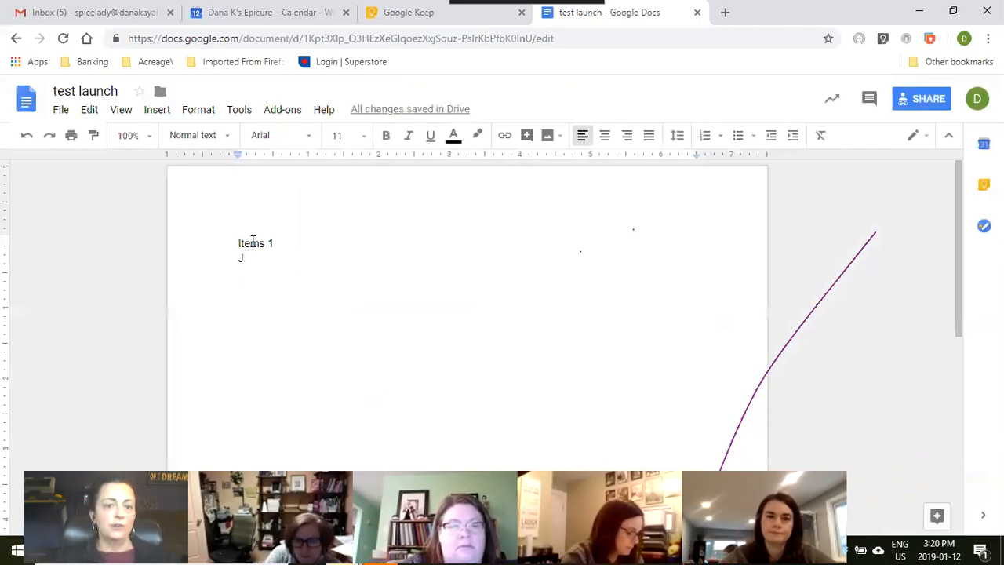
type("en will do xyz")
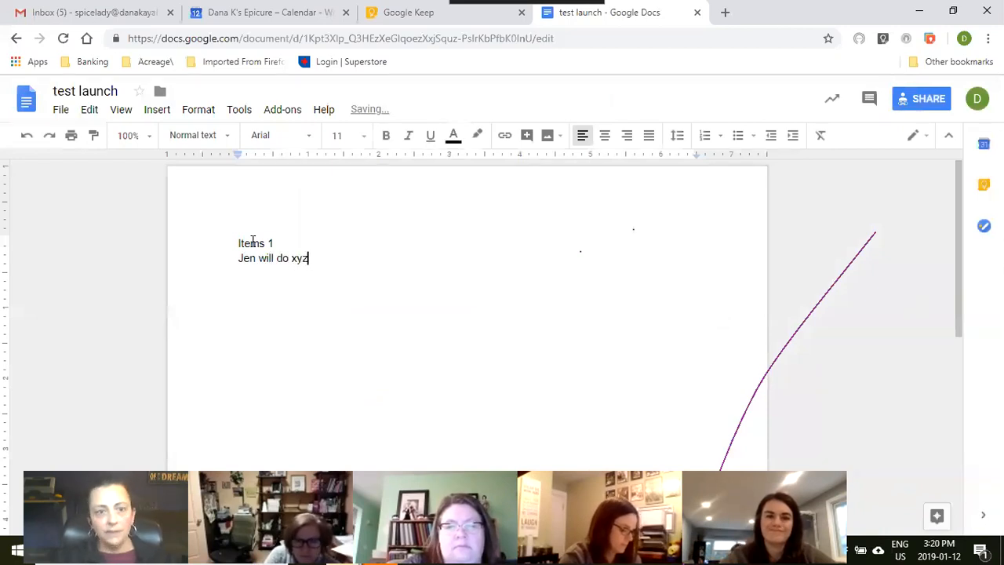
key("Return")
type("Lisa willl")
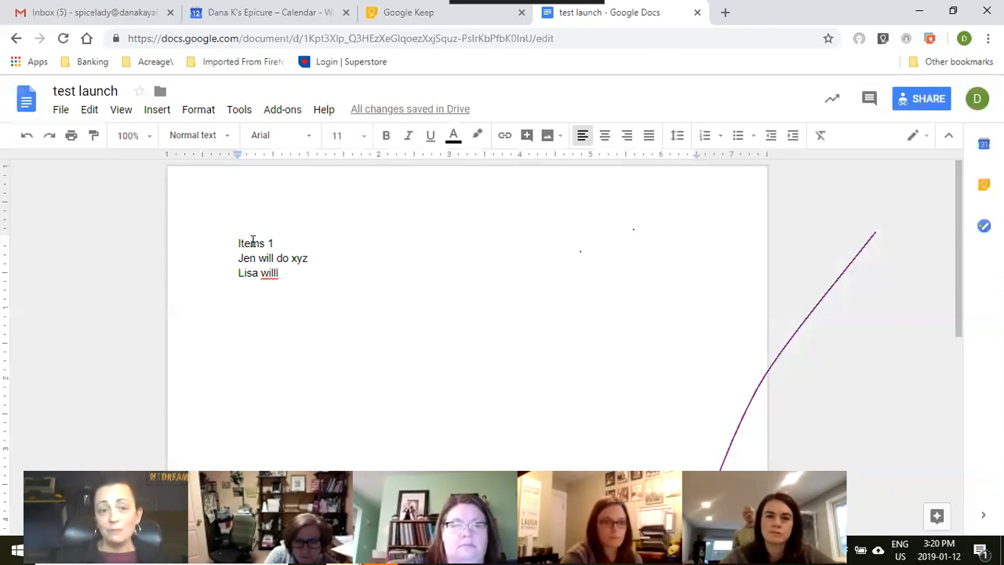
key("Return")
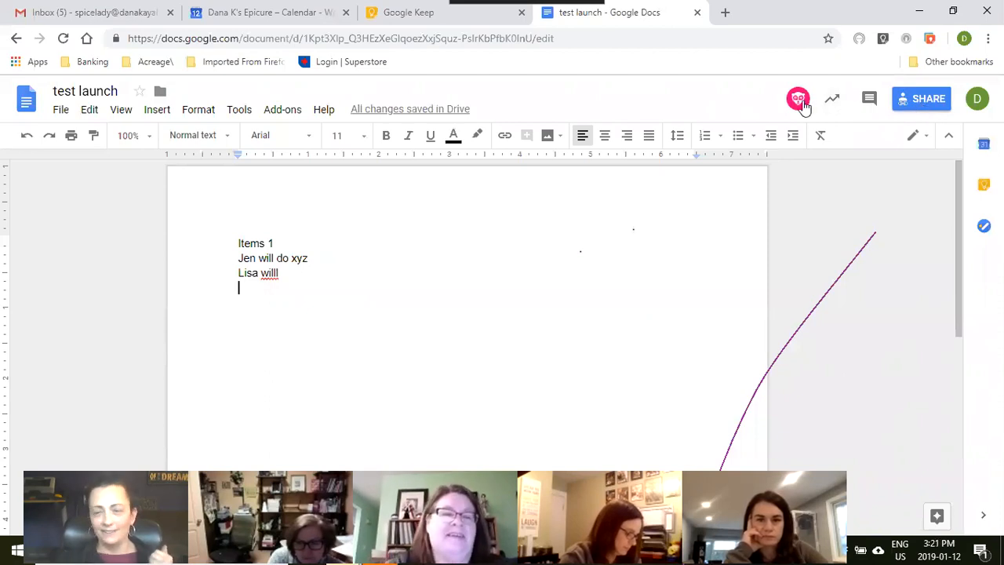
Change the document's link sharing so that anyone with the link can edit, and save the setting
left_click(912, 102)
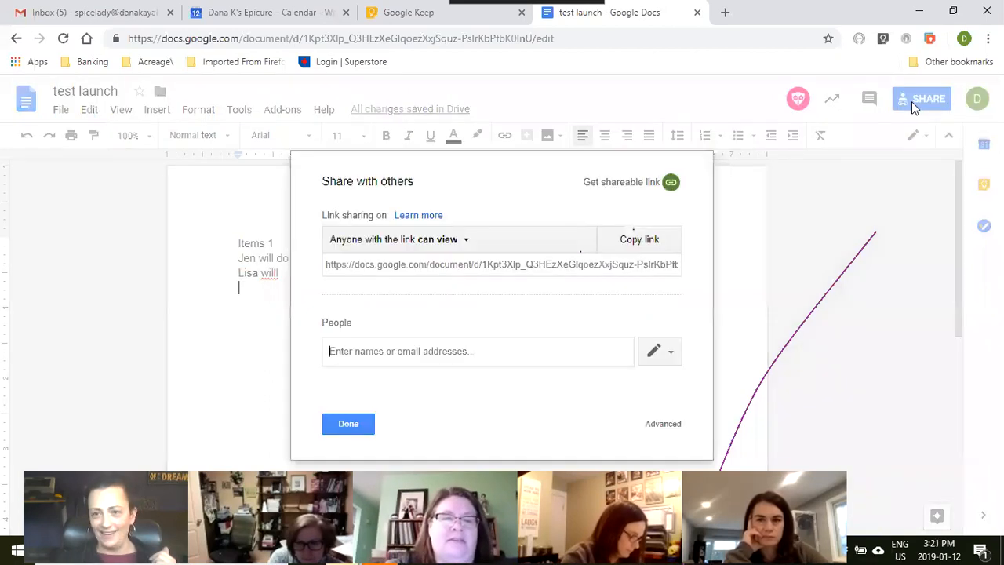
left_click(466, 243)
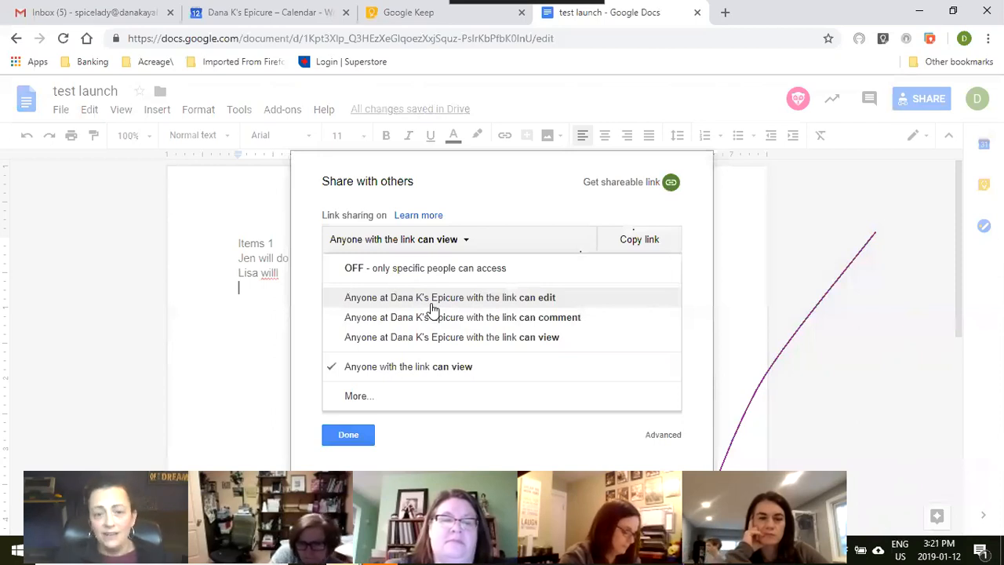
left_click(357, 396)
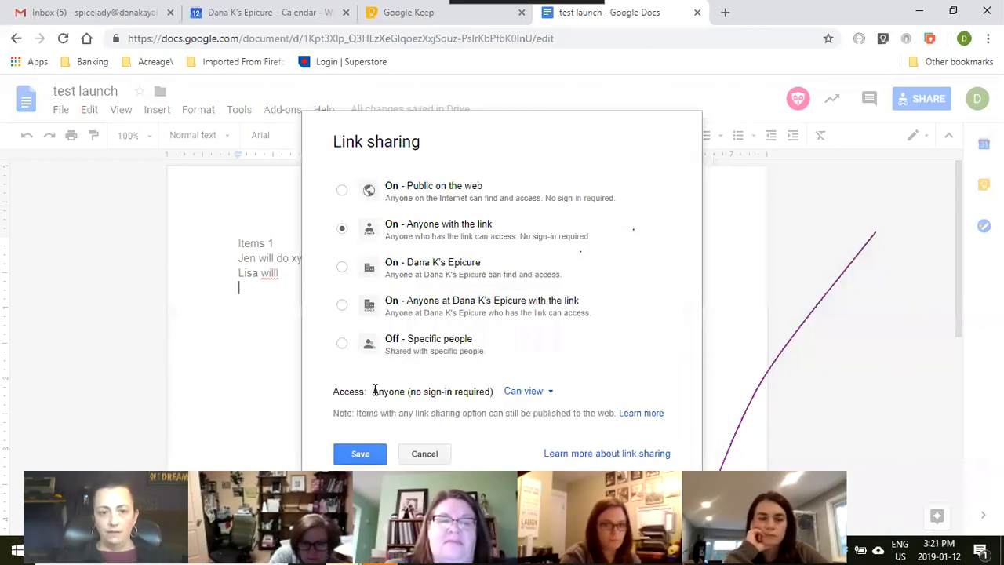
left_click(549, 392)
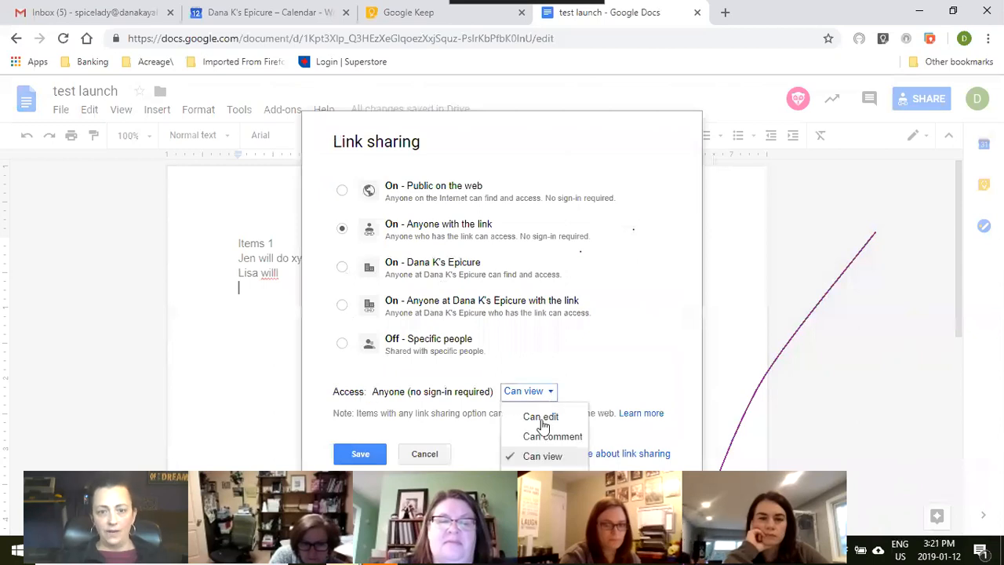
left_click(542, 420)
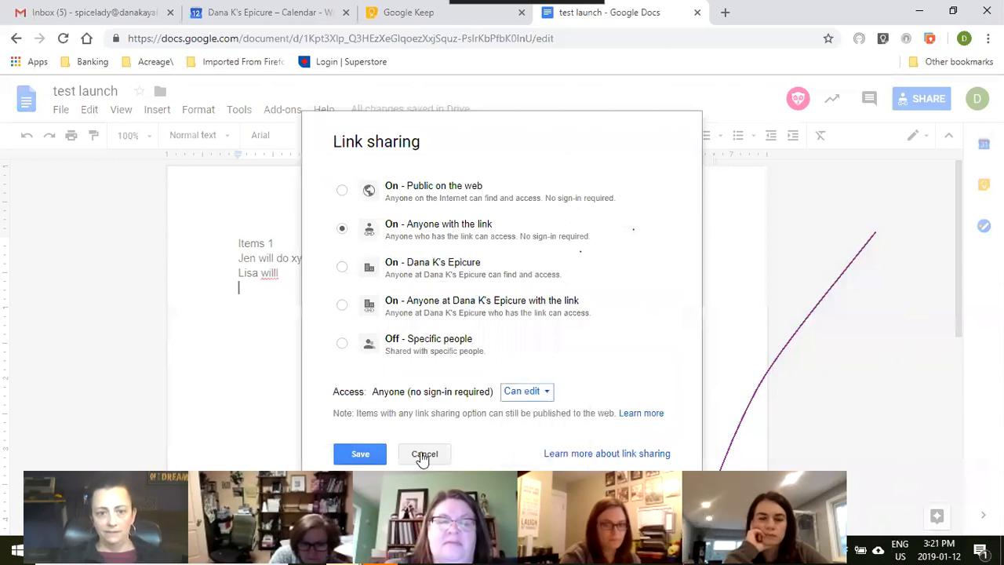
left_click(363, 453)
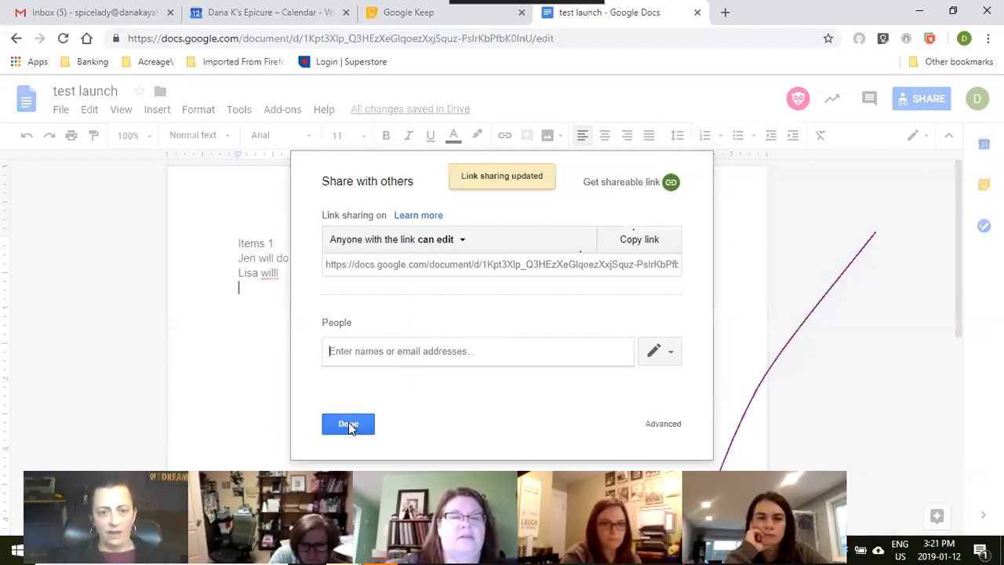
type("fre")
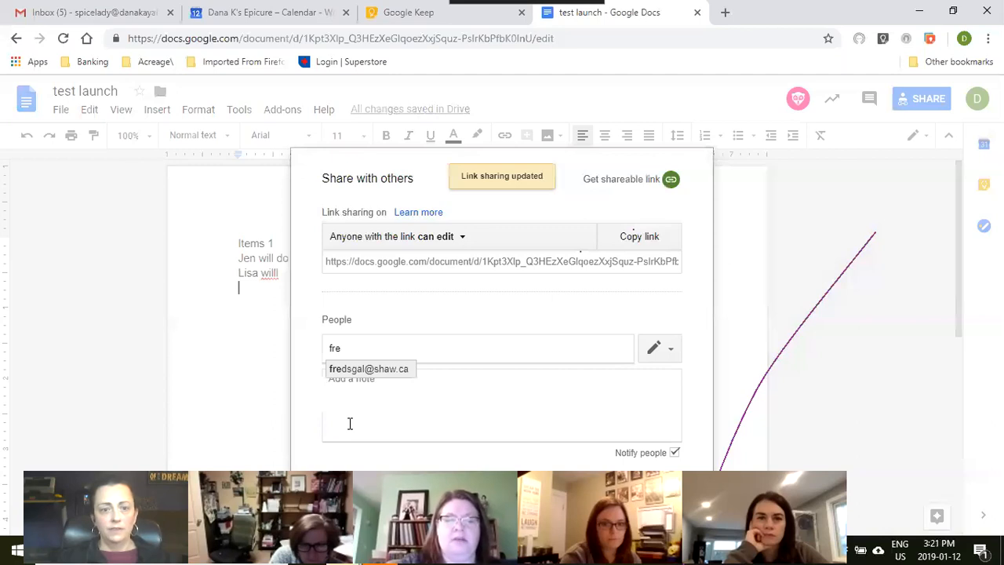
left_click(377, 370)
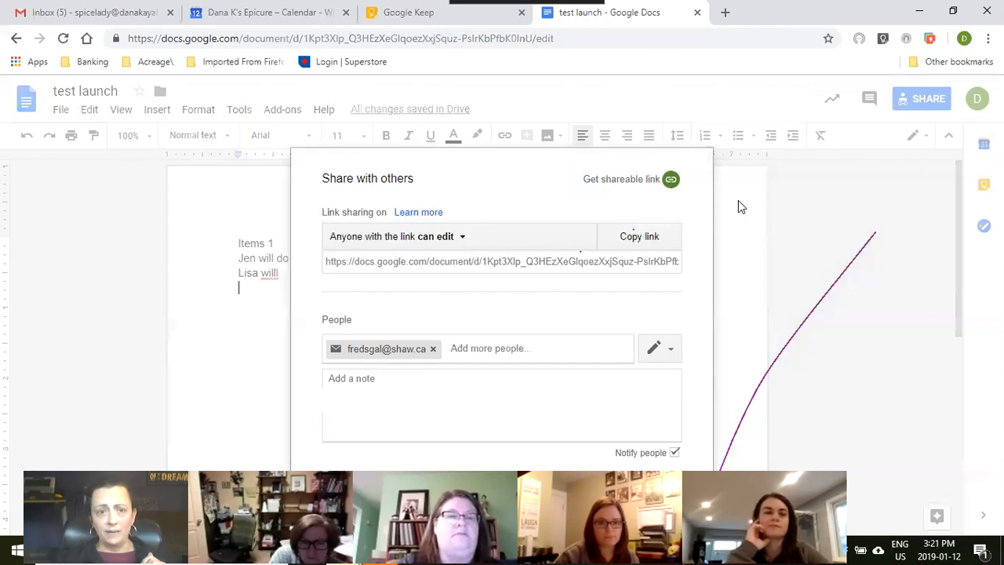
left_click(491, 398)
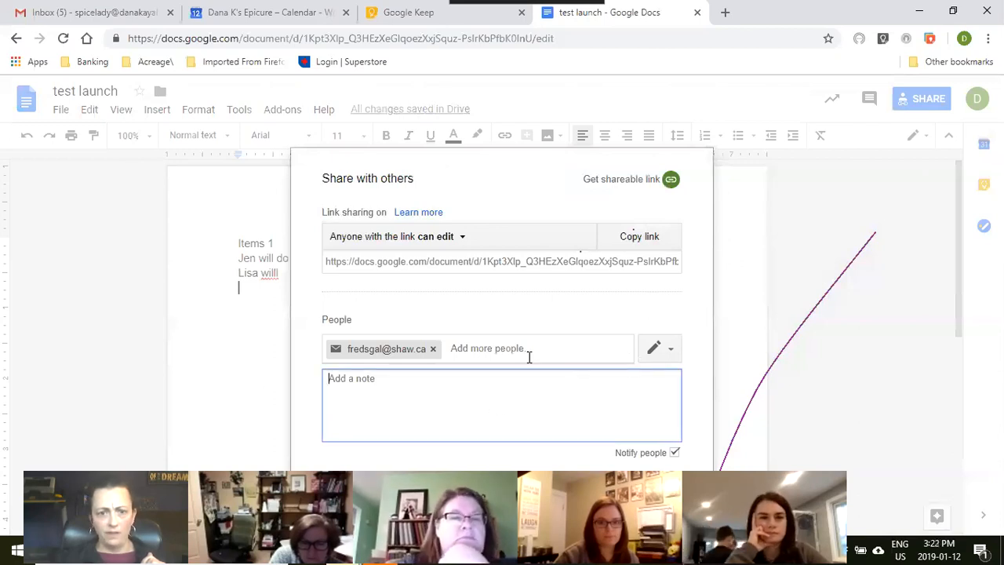
left_click(533, 348)
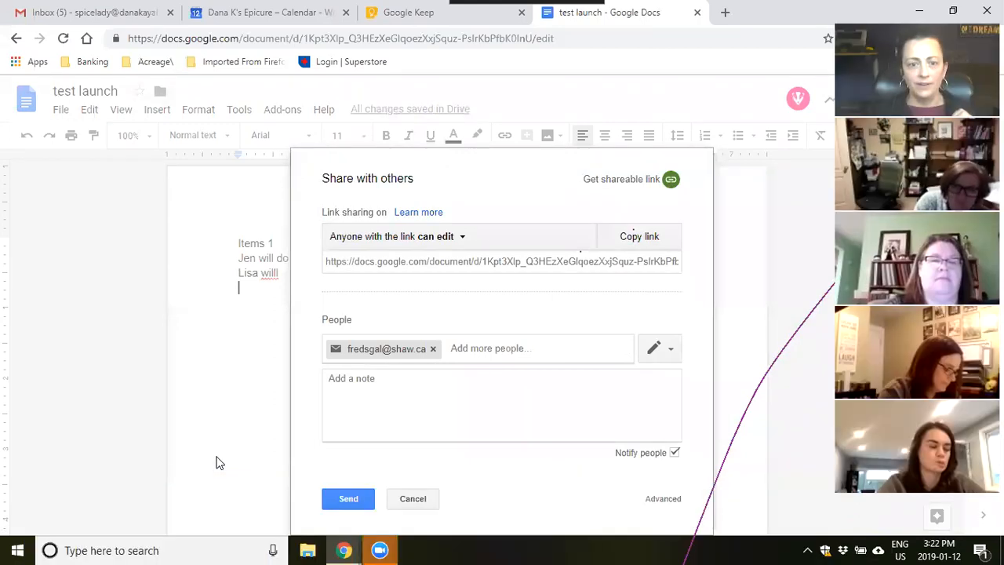
left_click(343, 500)
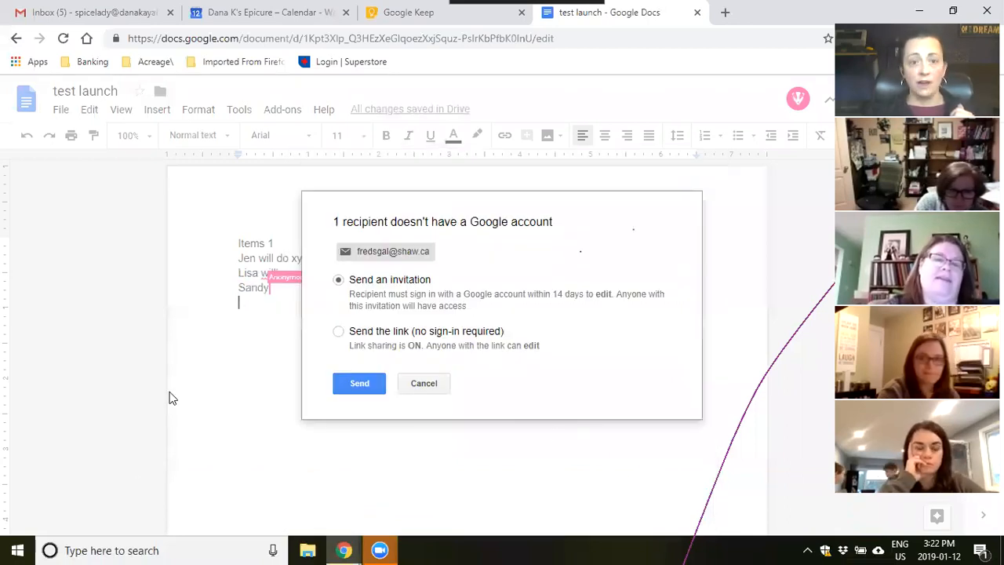
left_click(419, 385)
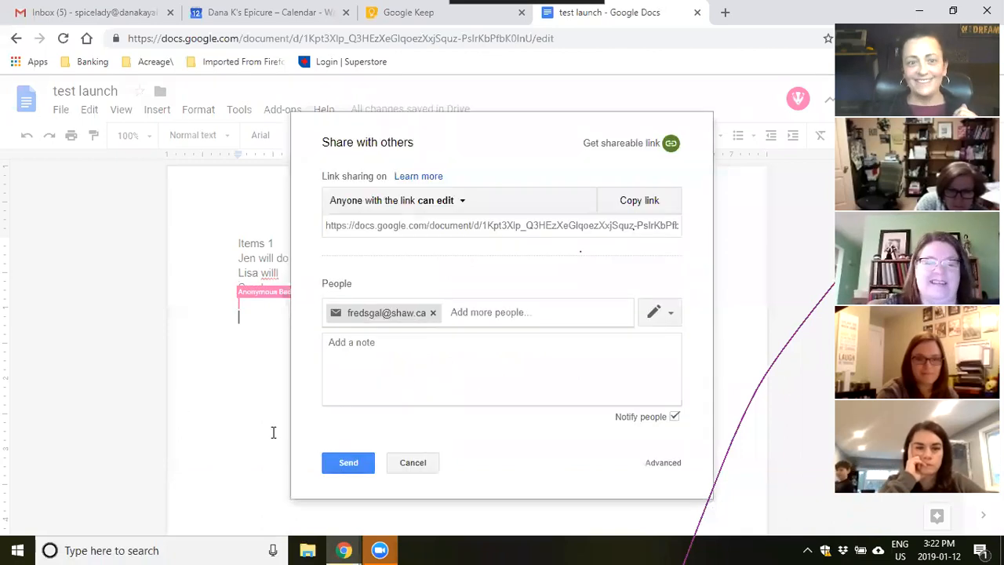
left_click(413, 462)
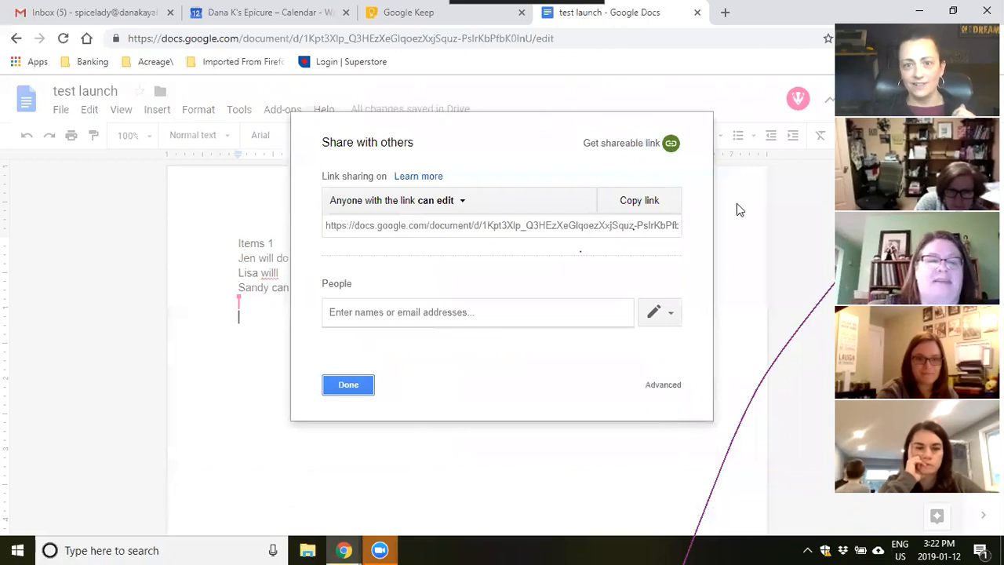
Close the sharing settings and return to the document's text
left_click(350, 385)
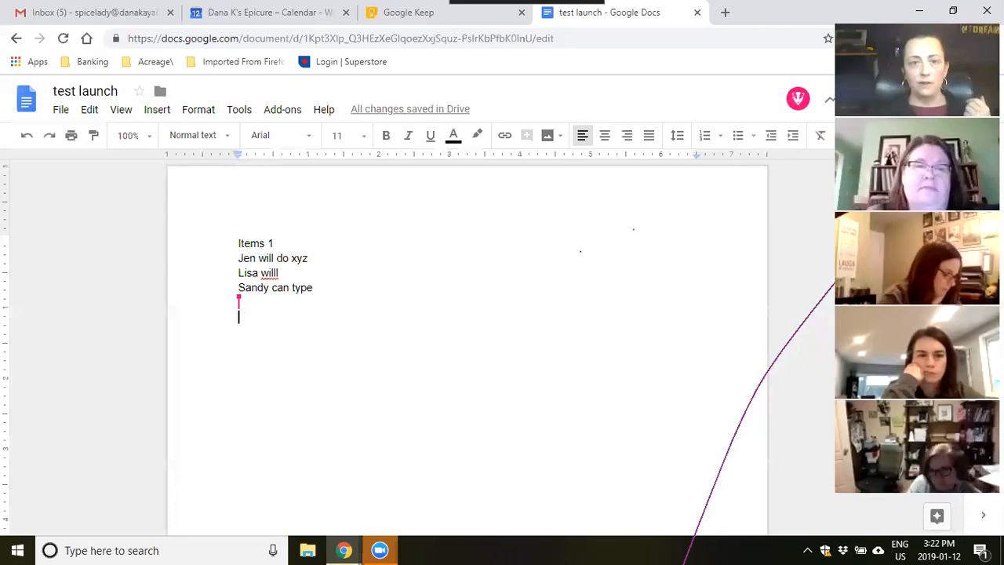
key("Return")
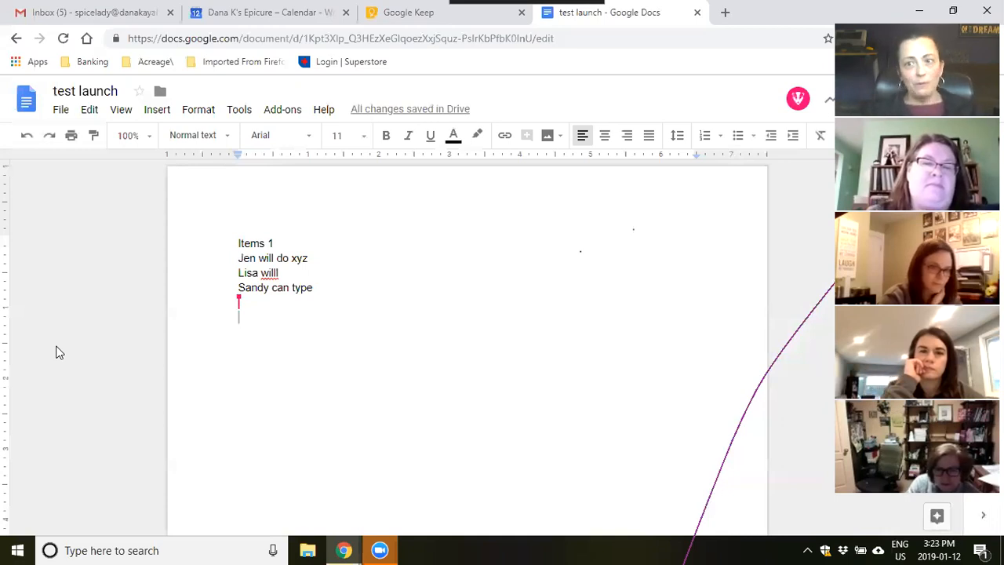
key("Return")
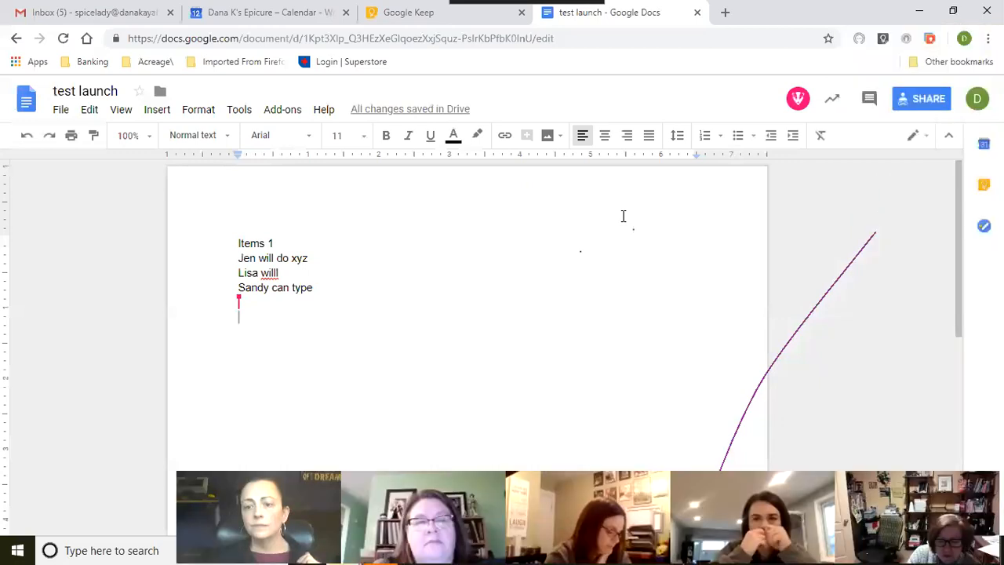
left_click(60, 110)
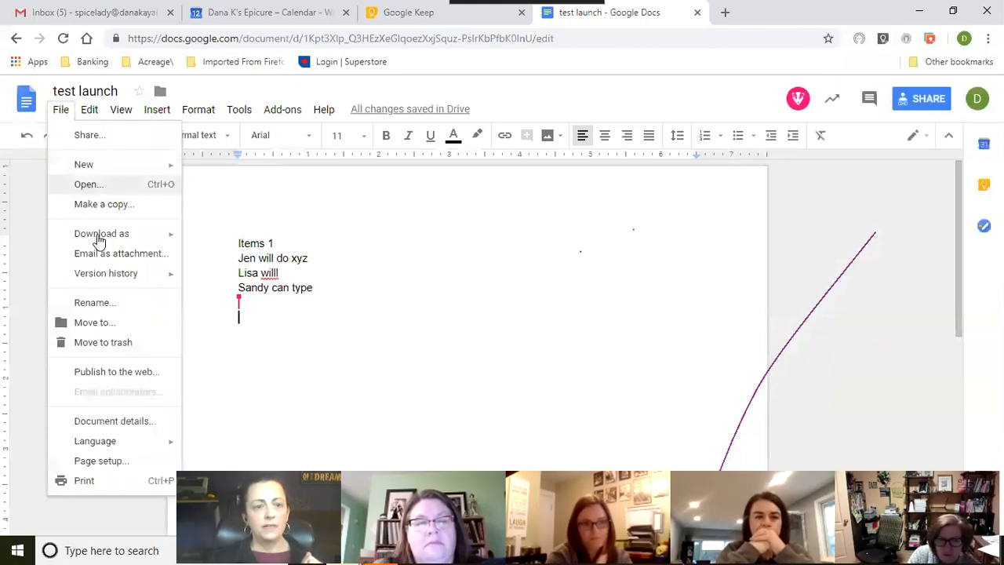
mouse_move(99, 241)
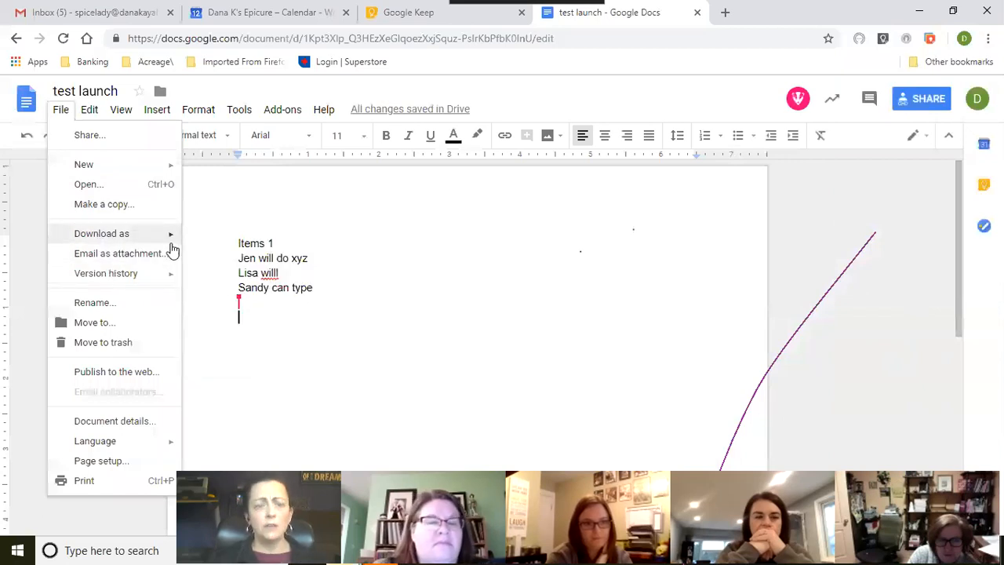
mouse_move(114, 168)
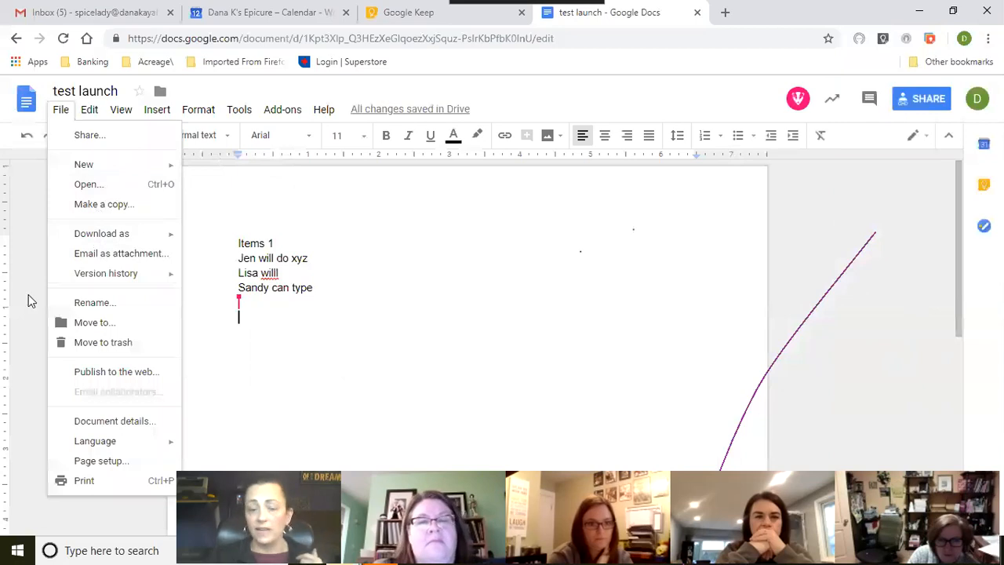
left_click(913, 201)
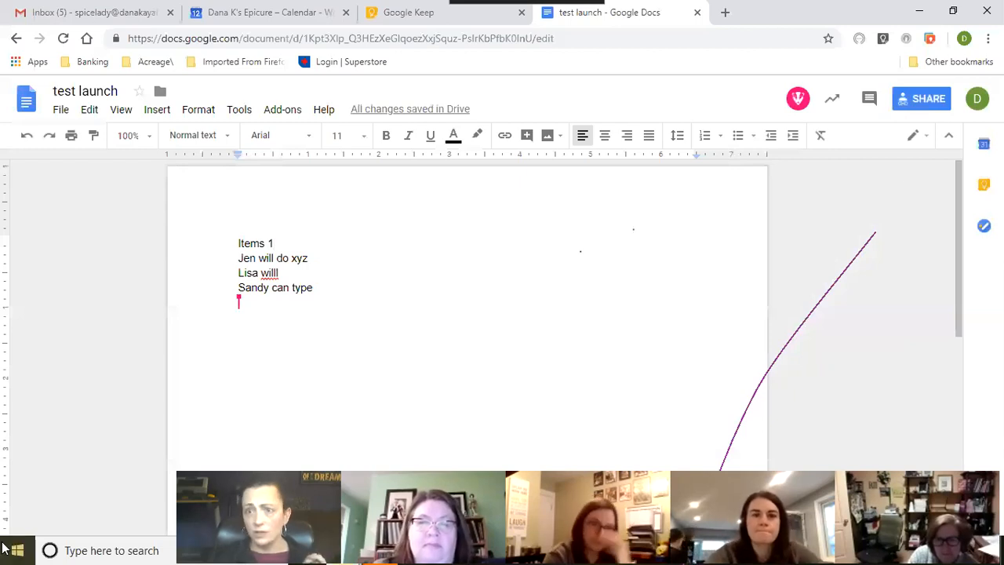
Show the desktop and open File Explorer to look for the Google Drive folder in Quick access
key("super+d")
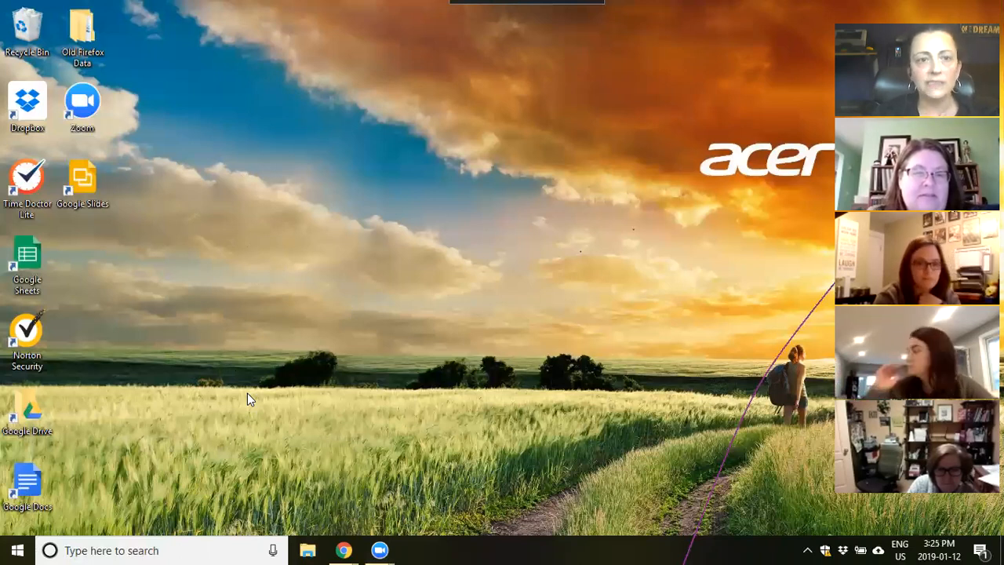
key("super+e")
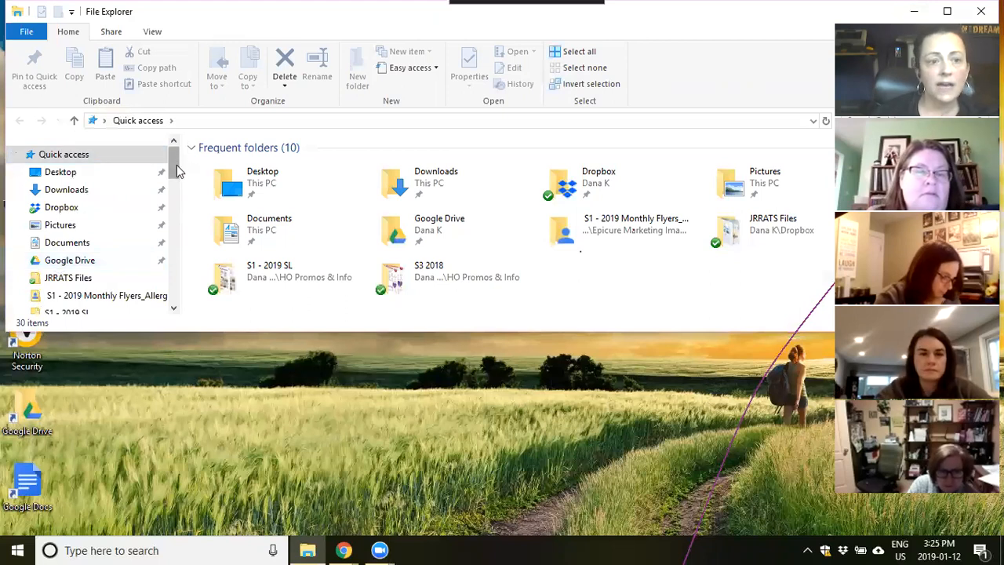
scroll(176, 160, "down", 1)
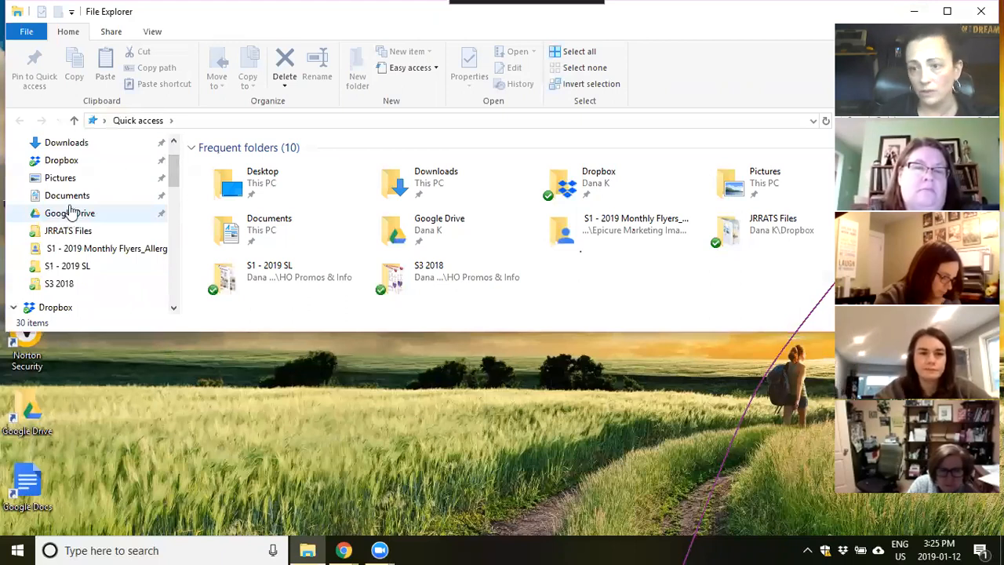
Switch to the Gmail inbox window in Chrome and open Google Sheets from the Google apps
left_click(346, 549)
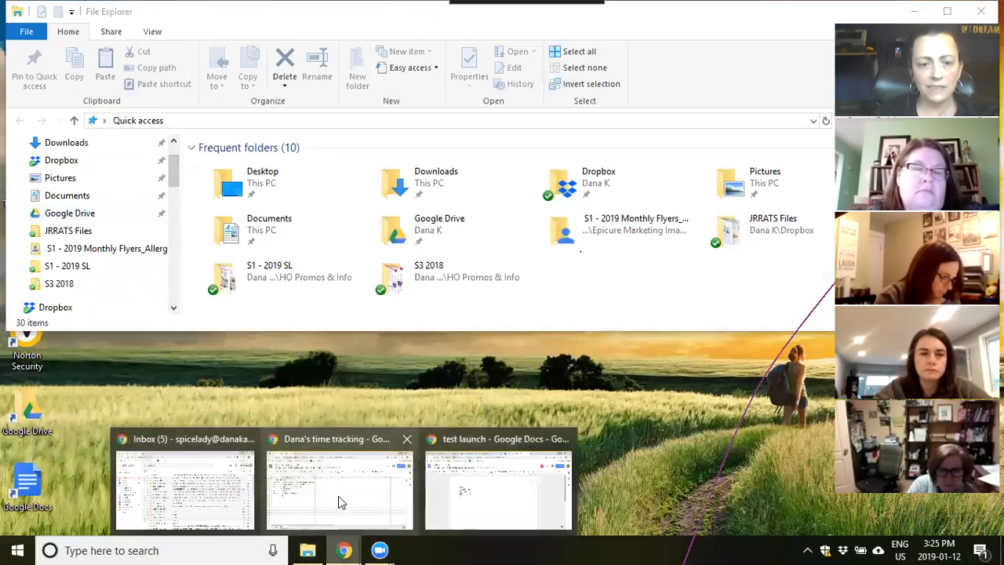
left_click(217, 488)
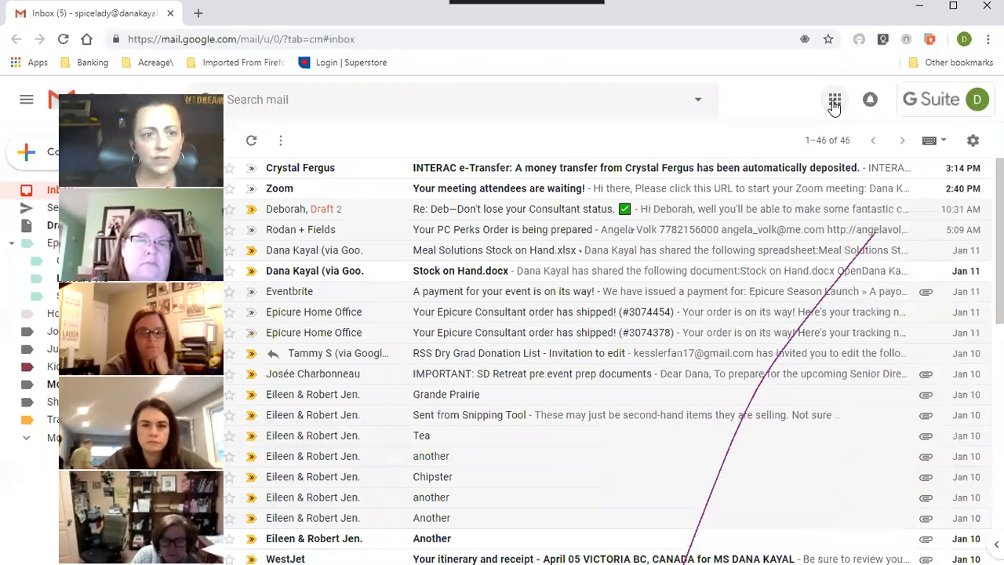
left_click(834, 102)
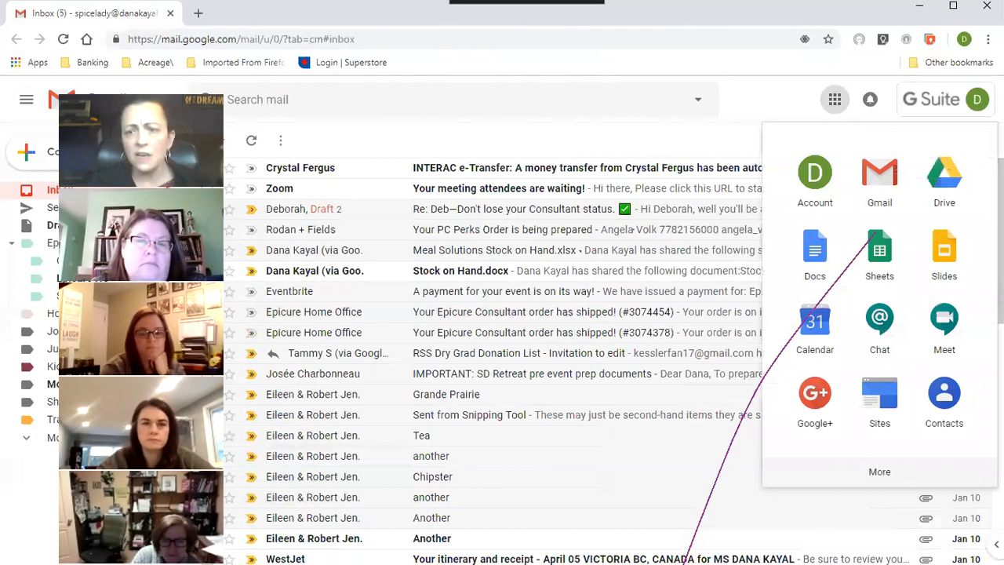
left_click(880, 253)
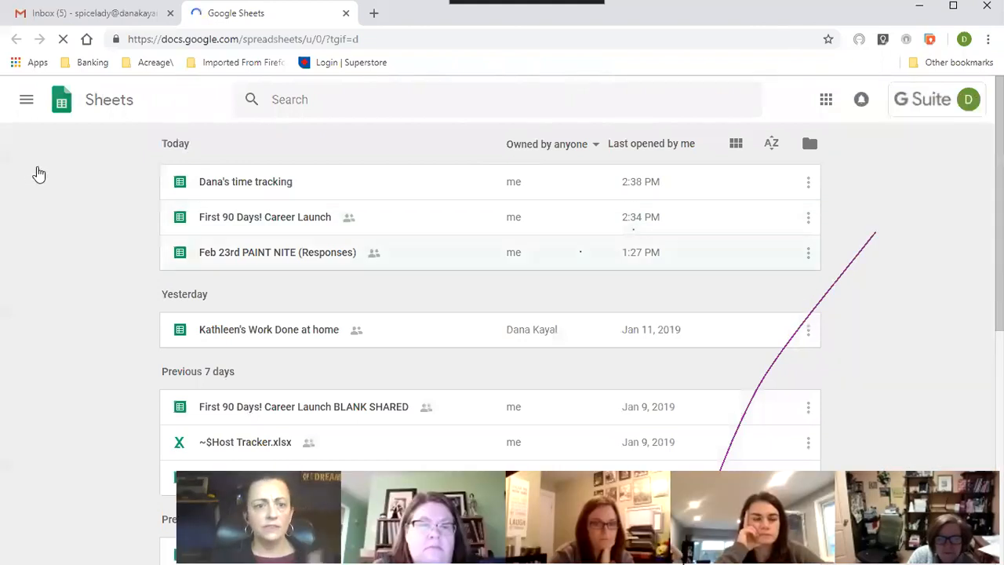
Show the recent spreadsheets as thumbnails and open First 90 Days! Career Launch
left_click(736, 145)
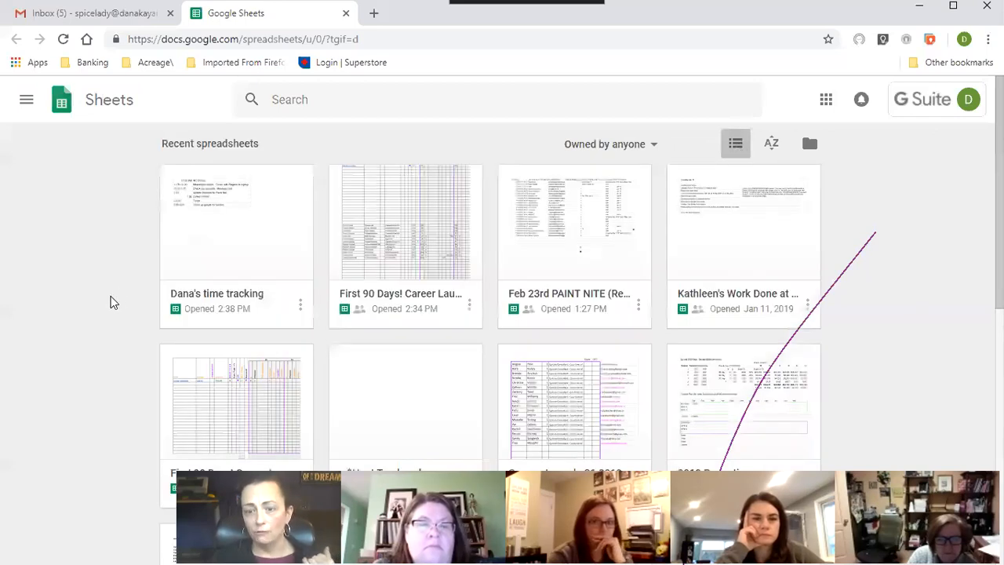
left_click(379, 234)
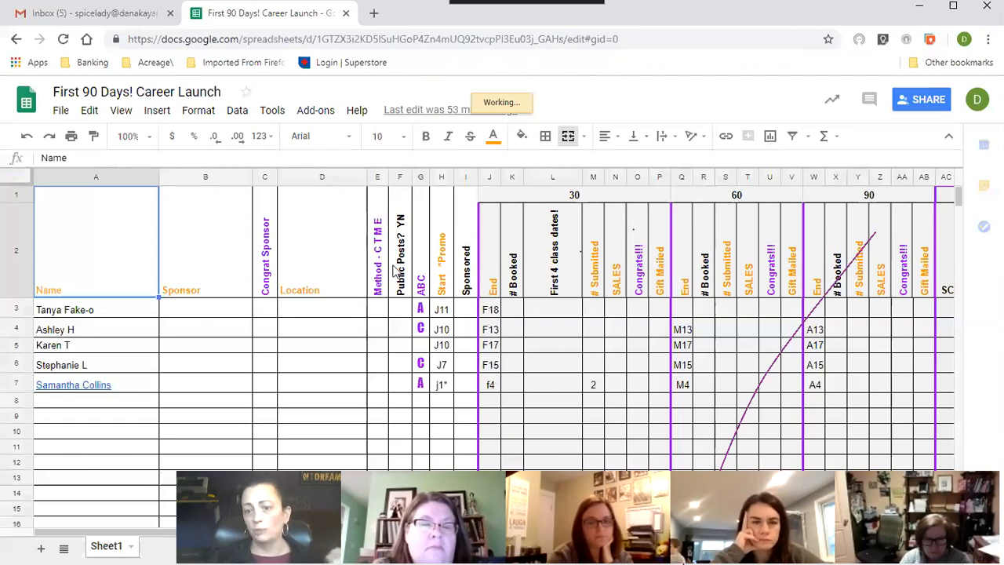
left_click(421, 383)
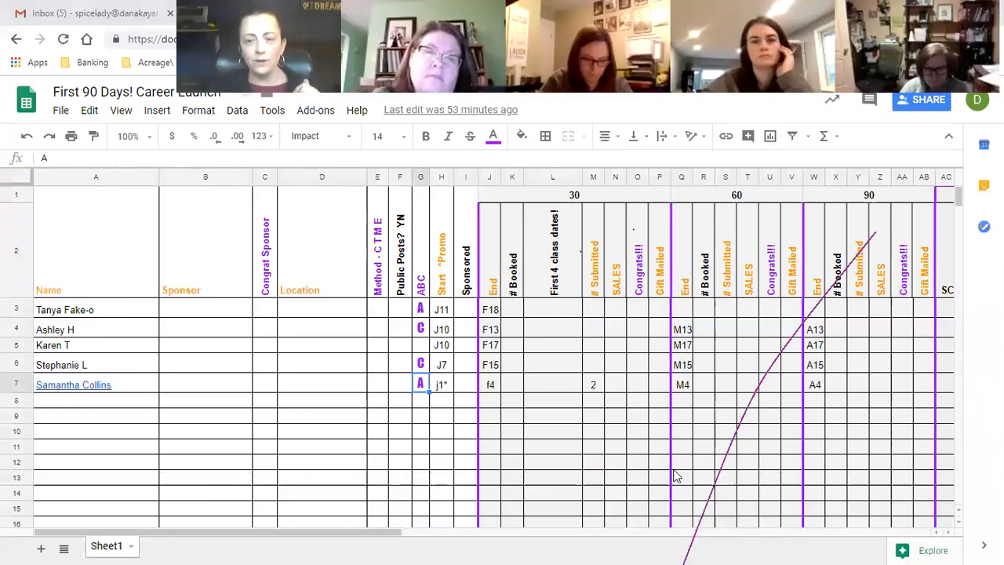
Select cells AK3:AL4 beside the checkbox columns and look for the option to insert checkboxes
left_click_drag(159, 534, 408, 537)
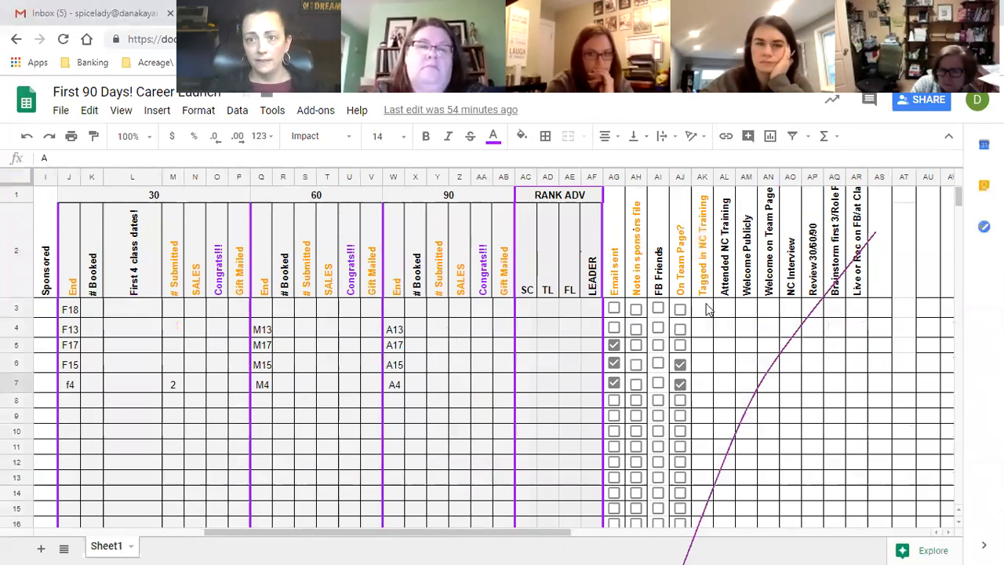
left_click_drag(702, 308, 726, 337)
right_click(723, 324)
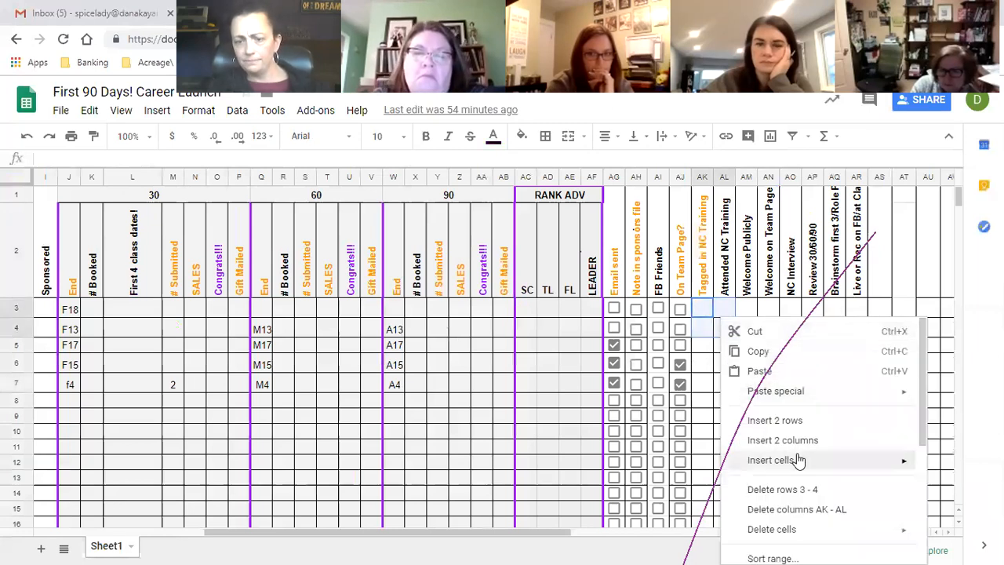
scroll(798, 514, "down", 5)
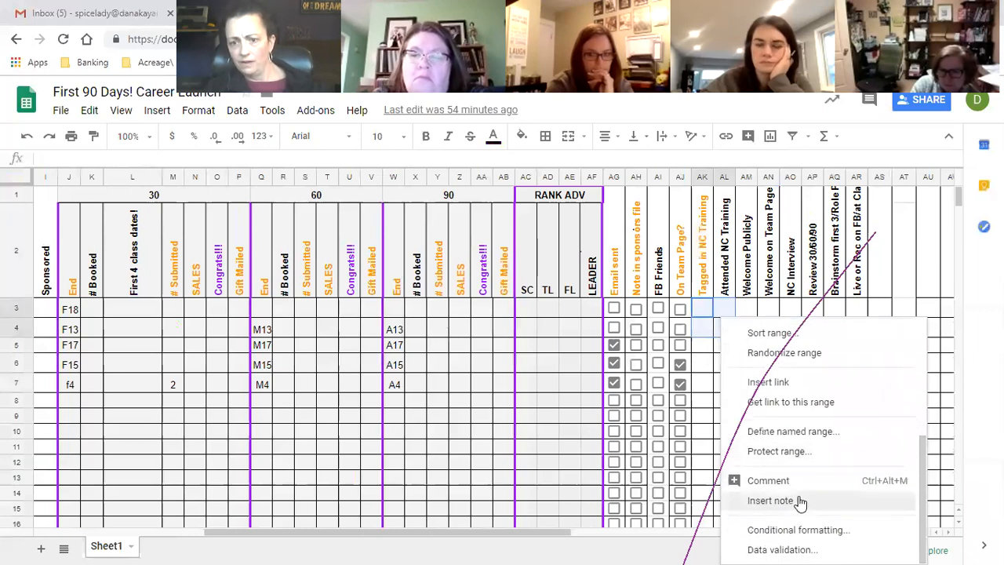
scroll(800, 502, "up", 2)
scroll(800, 502, "up", 3)
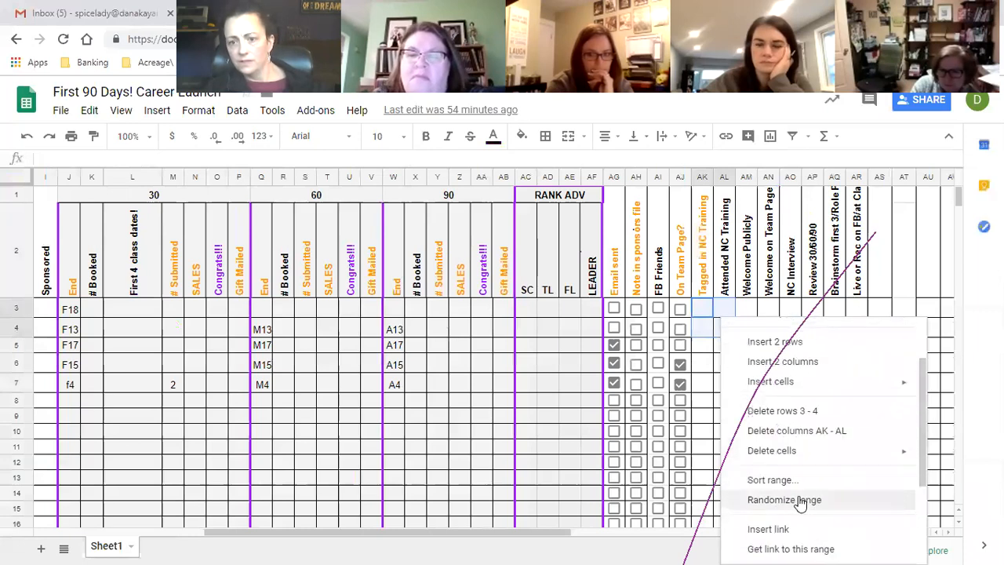
scroll(800, 502, "up", 1)
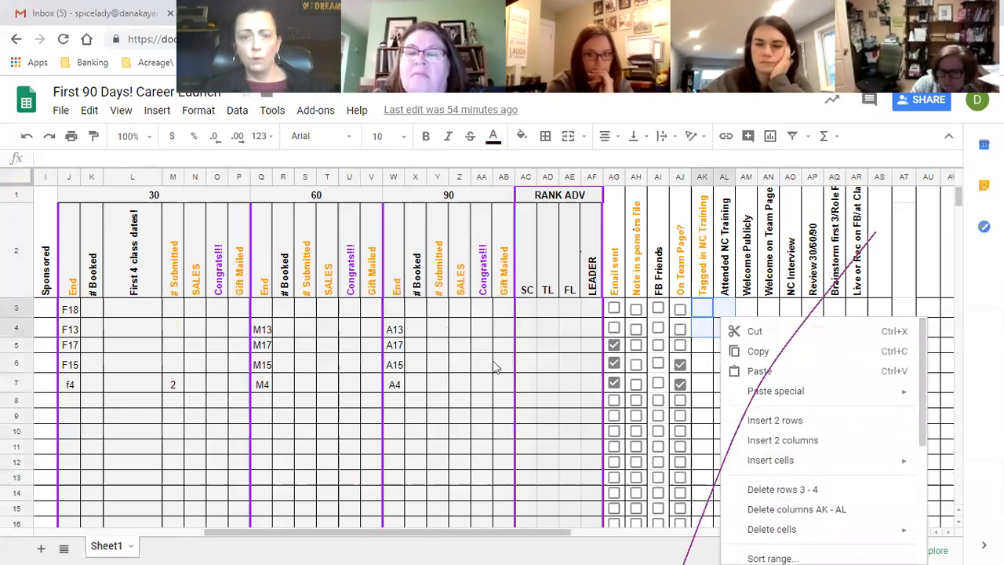
left_click(90, 110)
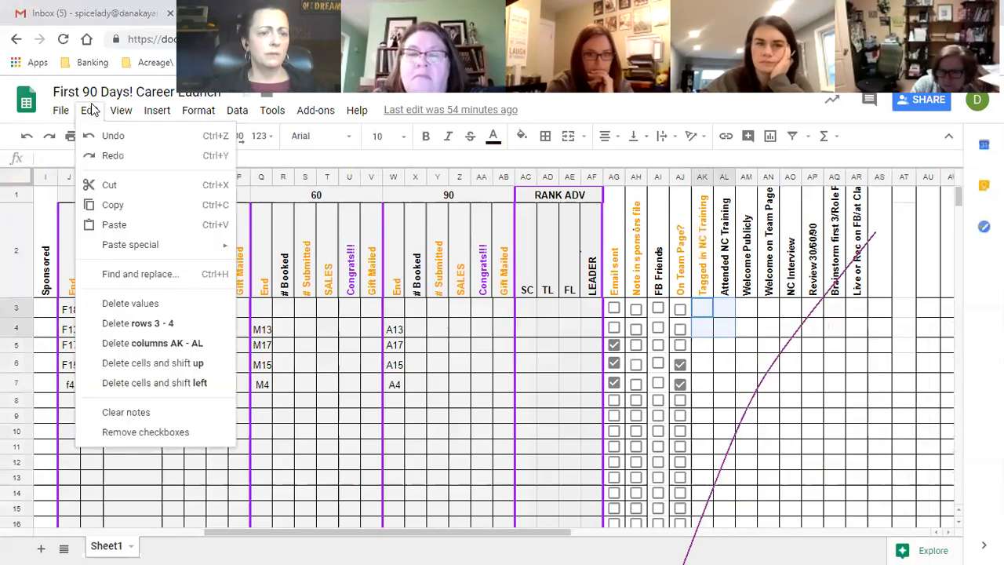
mouse_move(149, 112)
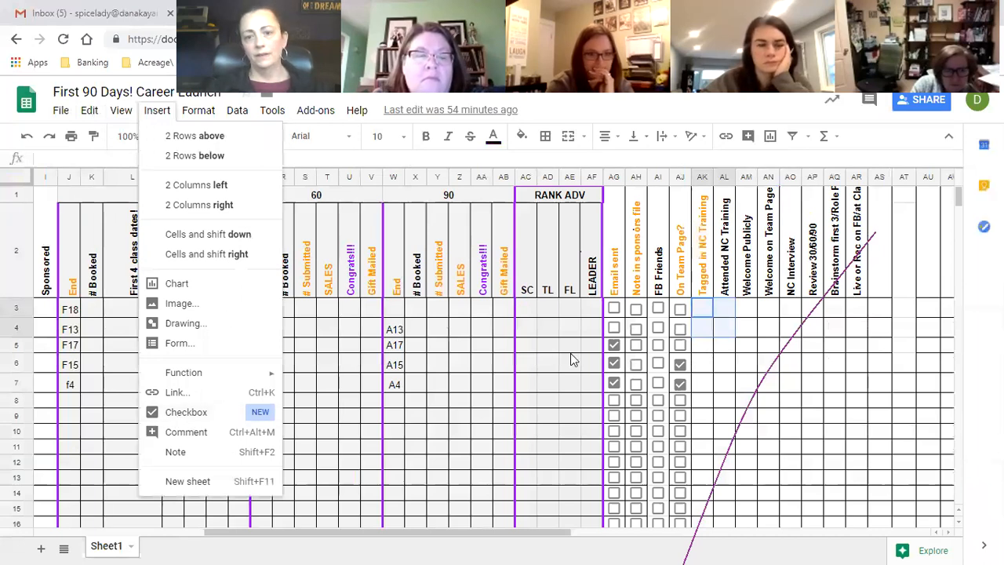
left_click(532, 422)
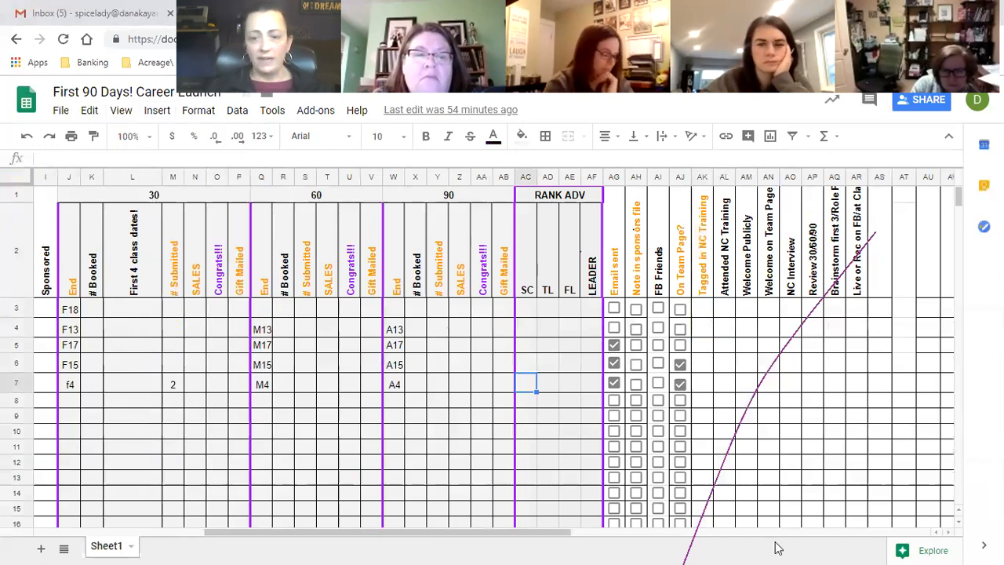
Link the name in cell A3 to the matching Google Slides file by searching for the person's first name, and apply the link
left_click_drag(461, 538, 165, 540)
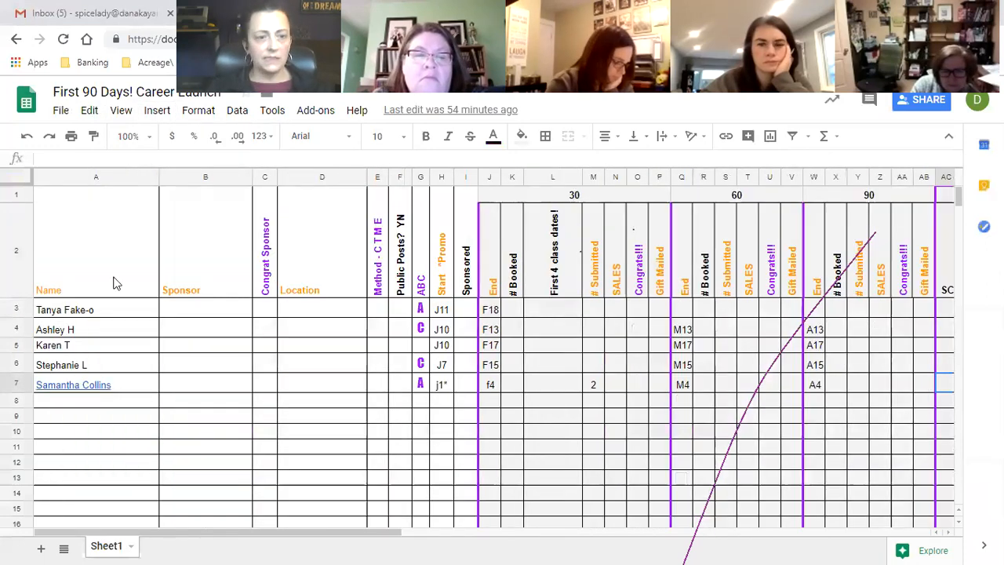
right_click(63, 311)
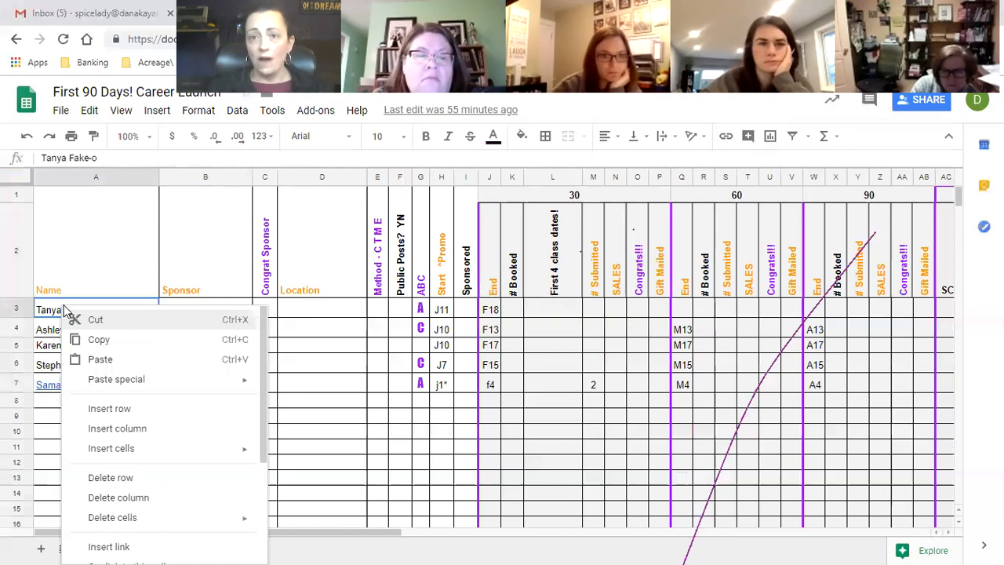
left_click(244, 219)
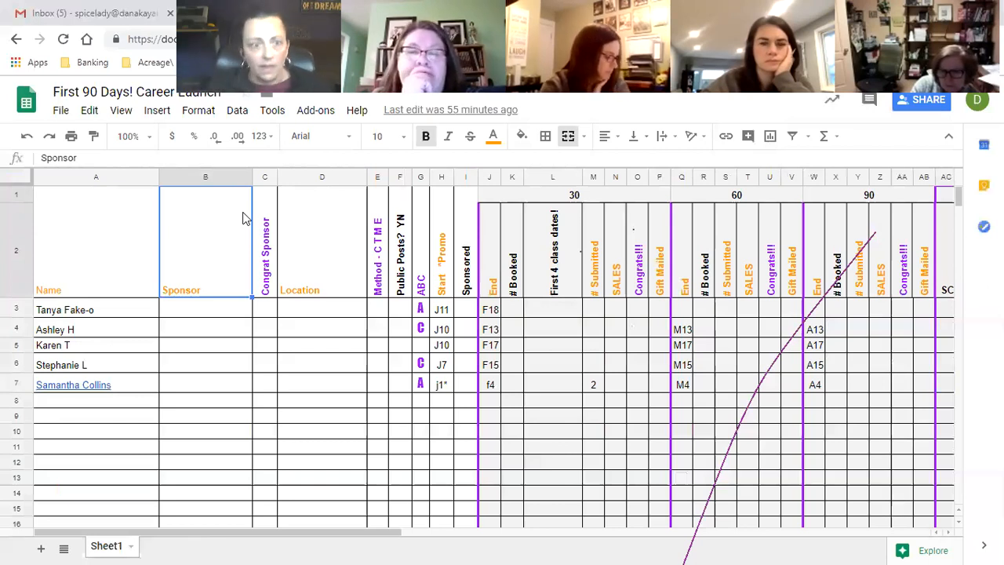
left_click(86, 311)
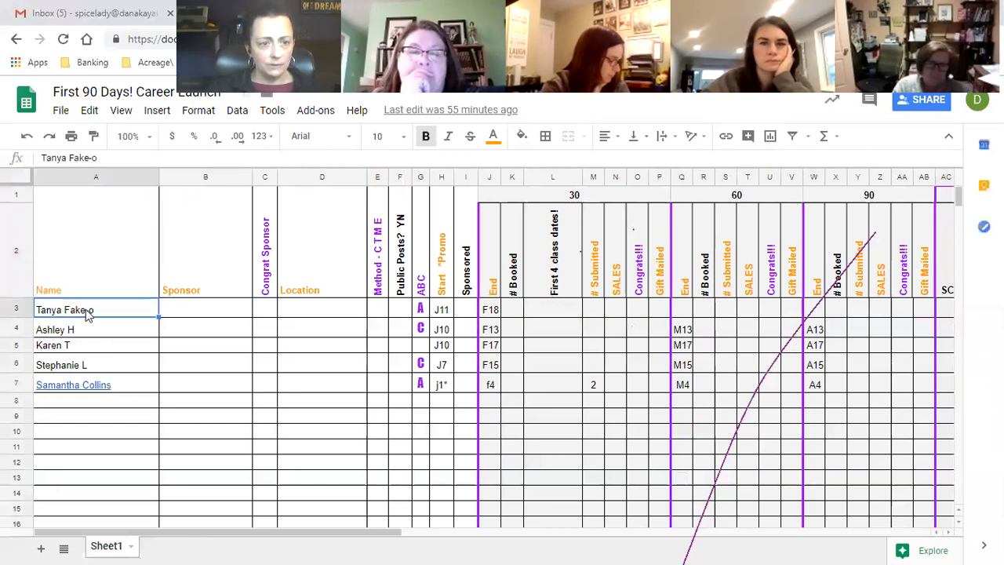
right_click(86, 311)
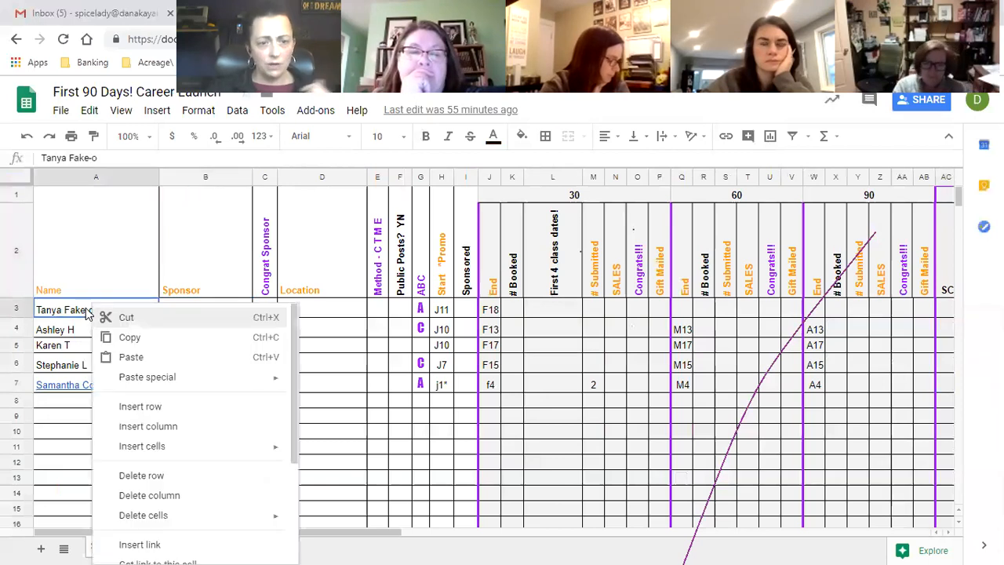
left_click(143, 545)
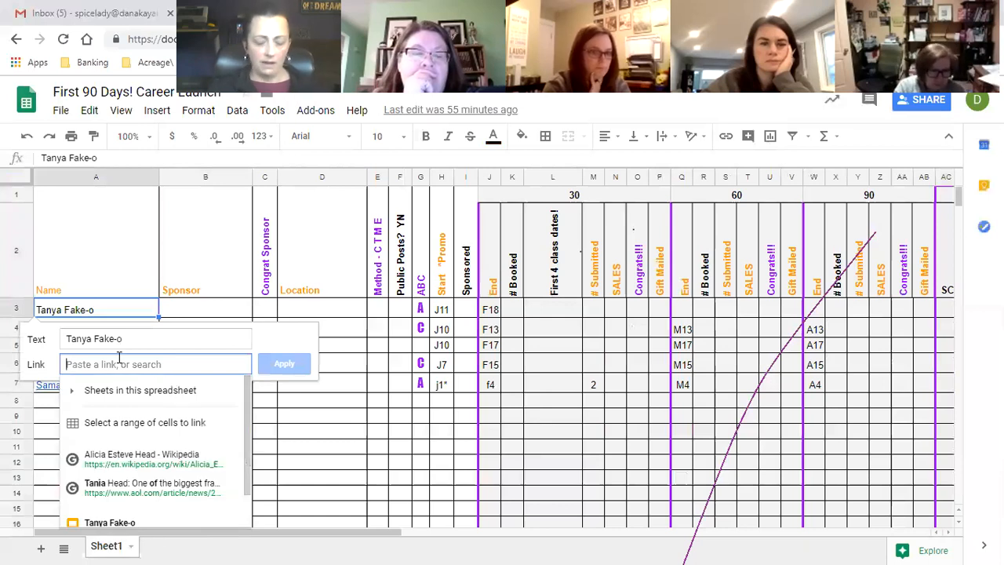
type("tanya")
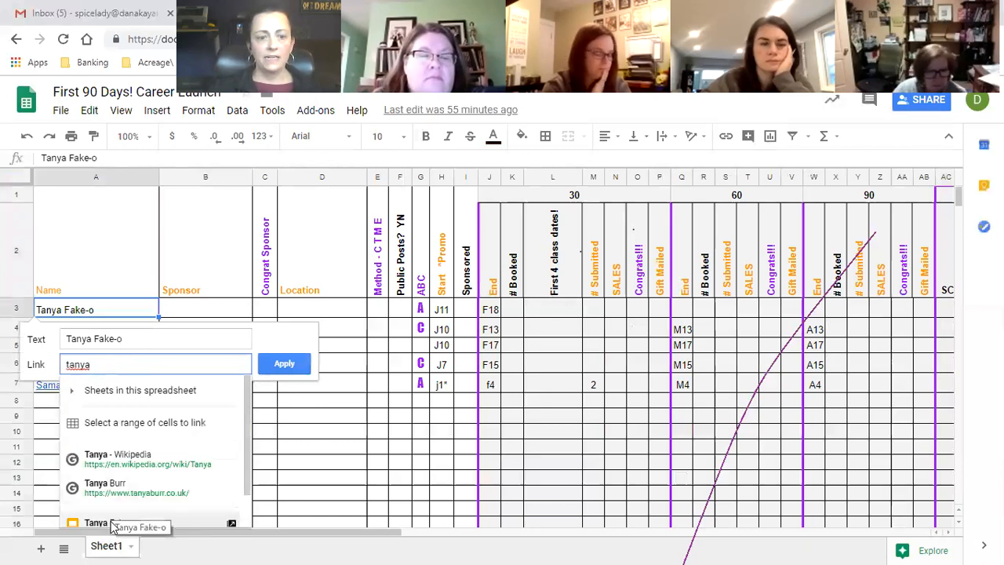
left_click(112, 524)
left_click(282, 363)
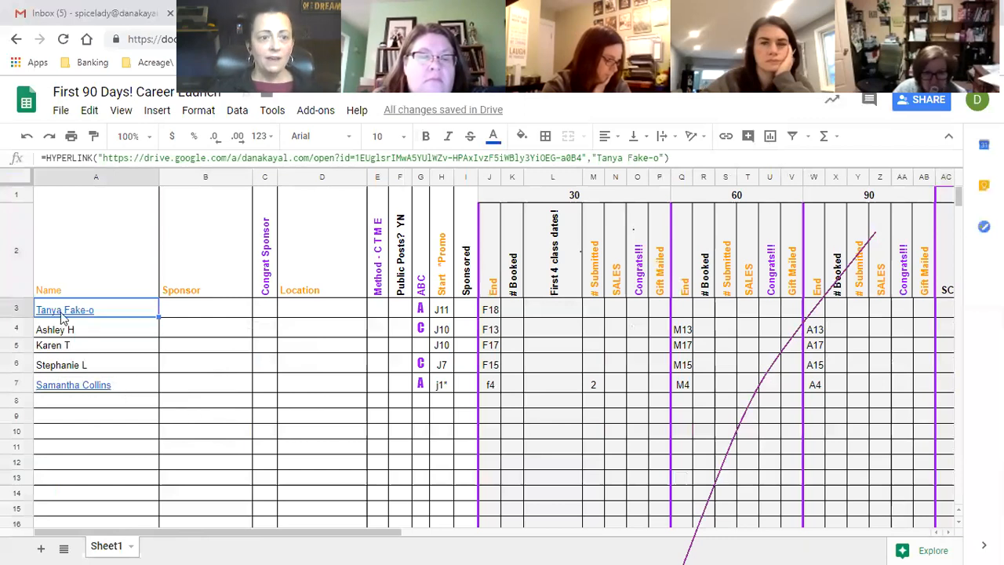
Open the presentation linked in cell A3 and examine its profile fields and dated notes table
mouse_move(63, 312)
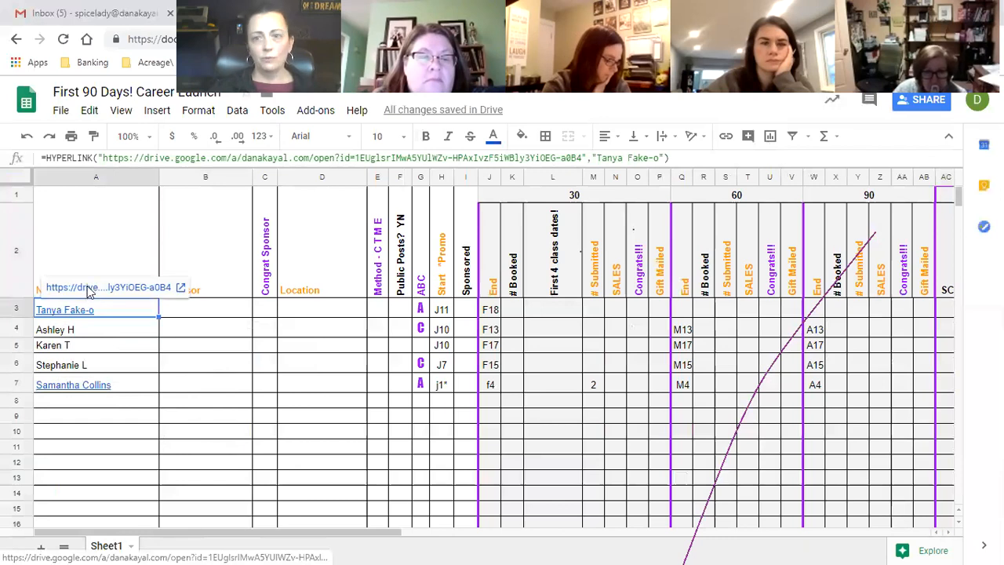
left_click(87, 292)
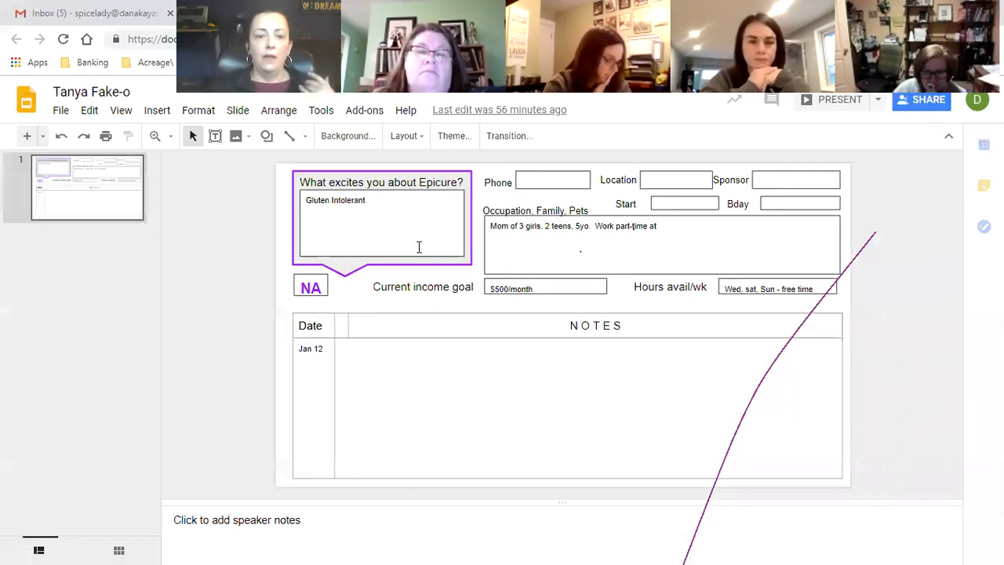
left_click(345, 347)
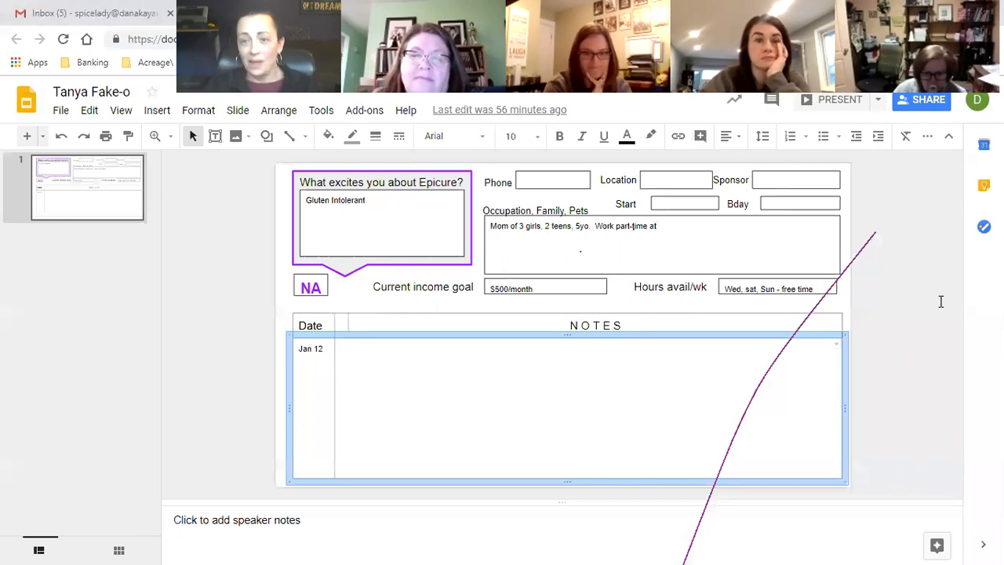
left_click(820, 240)
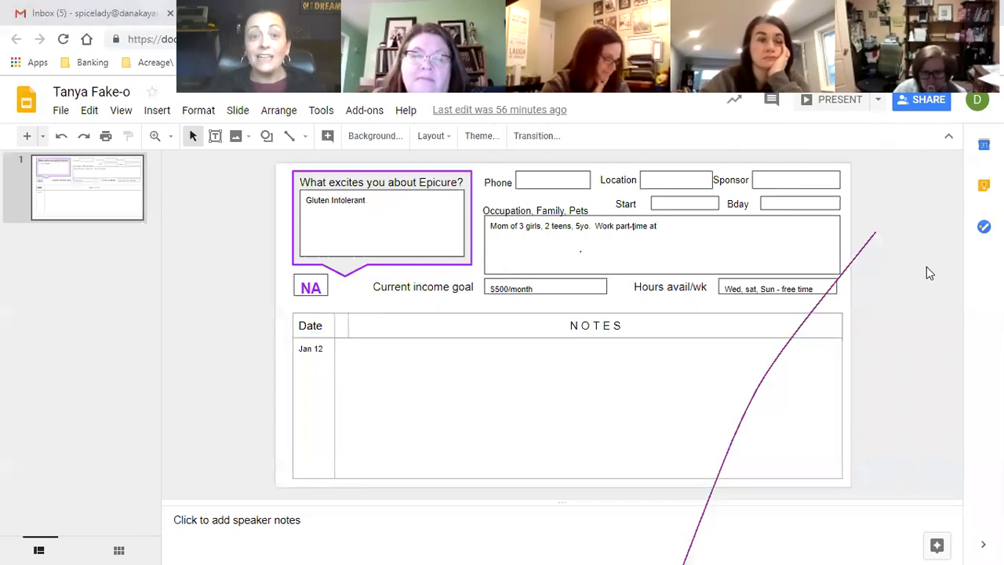
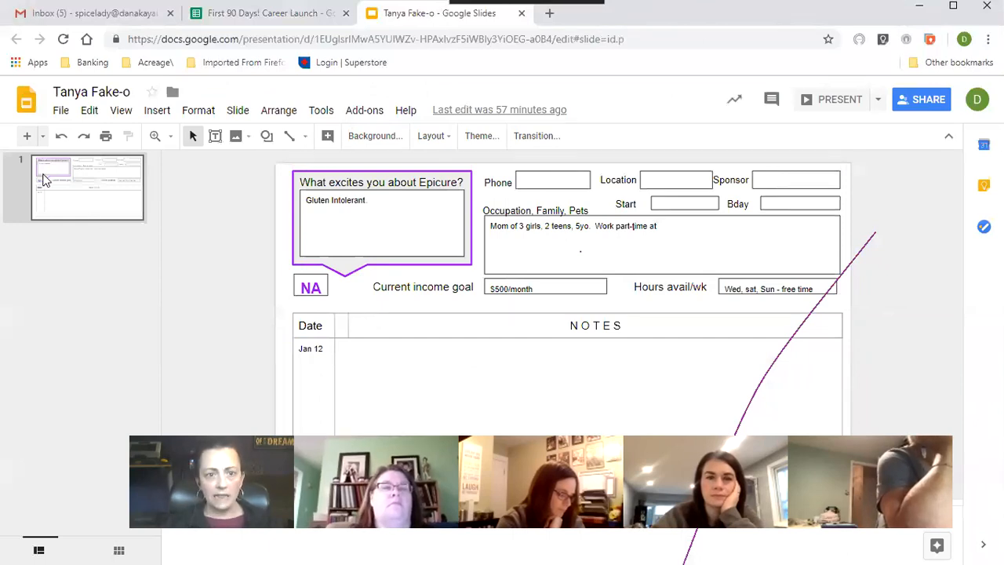
Reposition the browser window on the desktop and return to the First 90 Days! Career Launch spreadsheet
left_click_drag(661, 17, 655, 42)
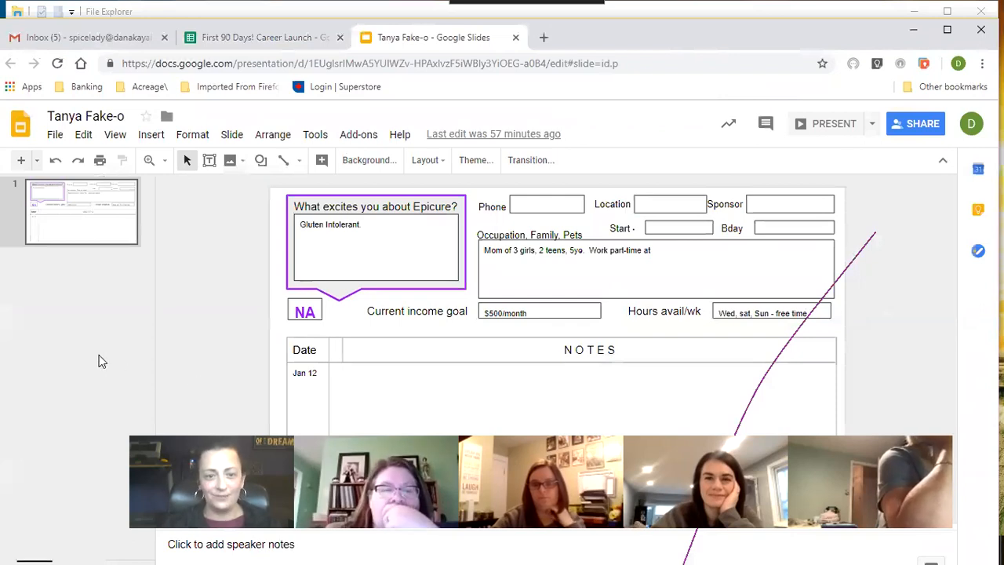
double_click(720, 34)
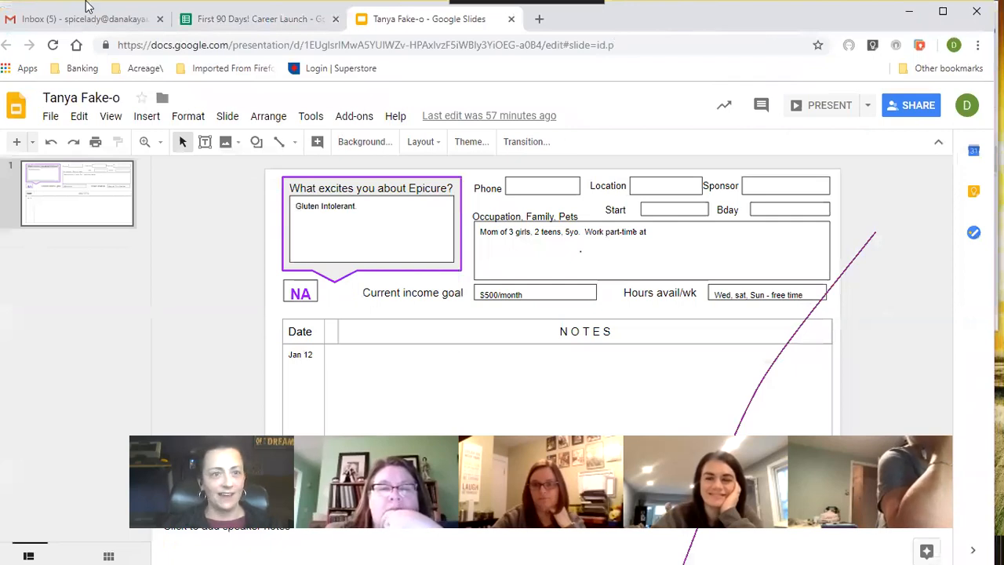
left_click(274, 24)
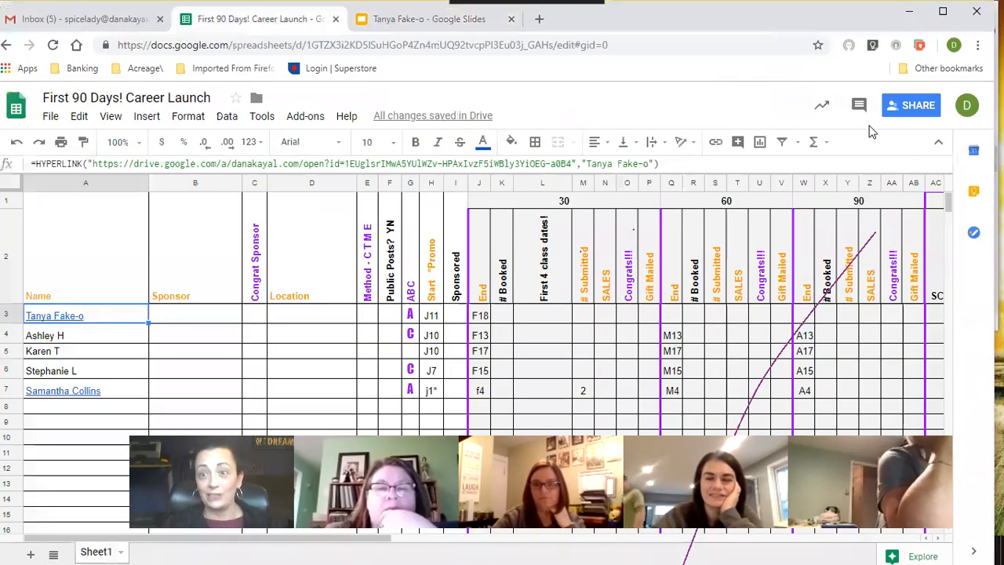
Open the link editor for the name in cell A4
left_click(43, 335)
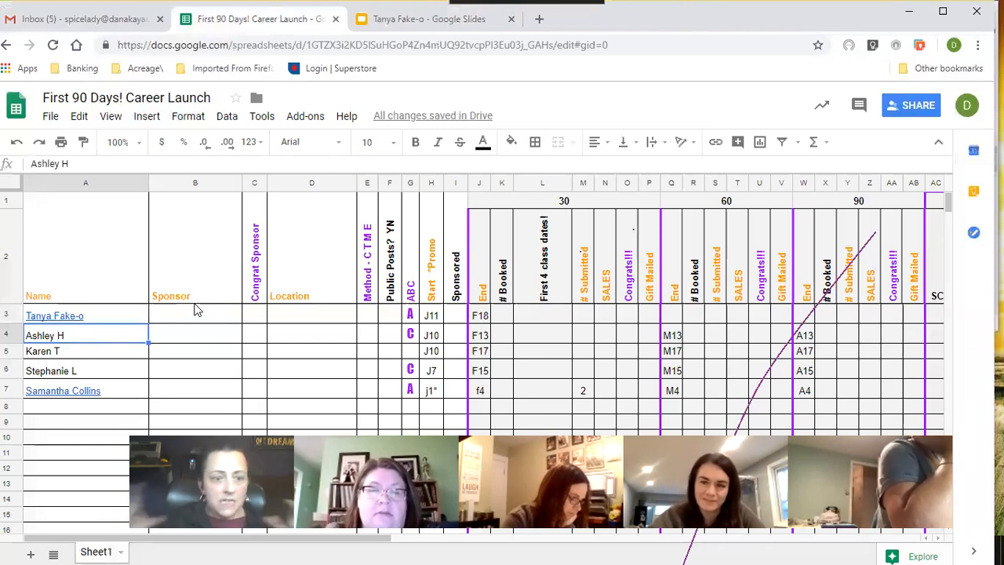
left_click(76, 471)
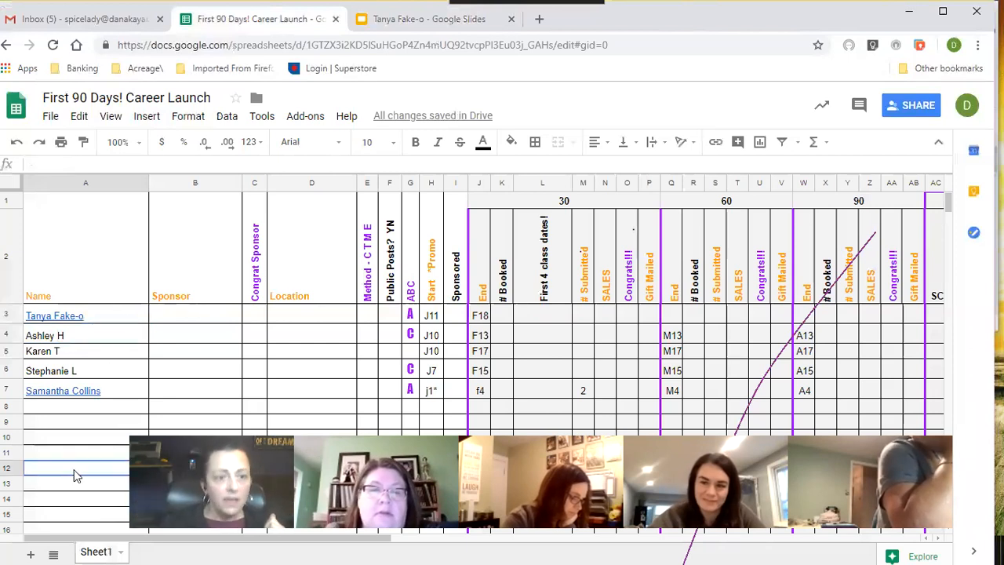
left_click(76, 337)
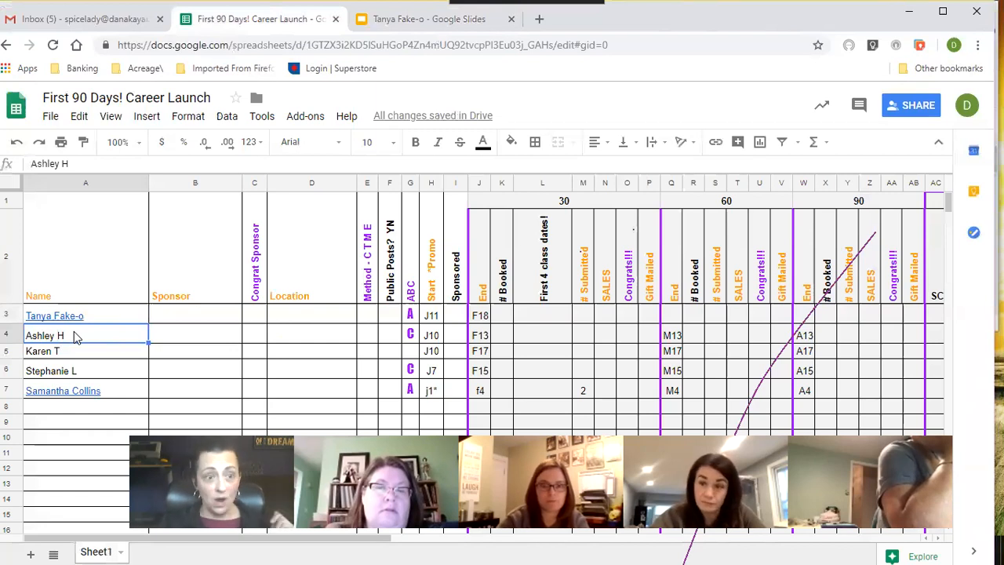
right_click(75, 336)
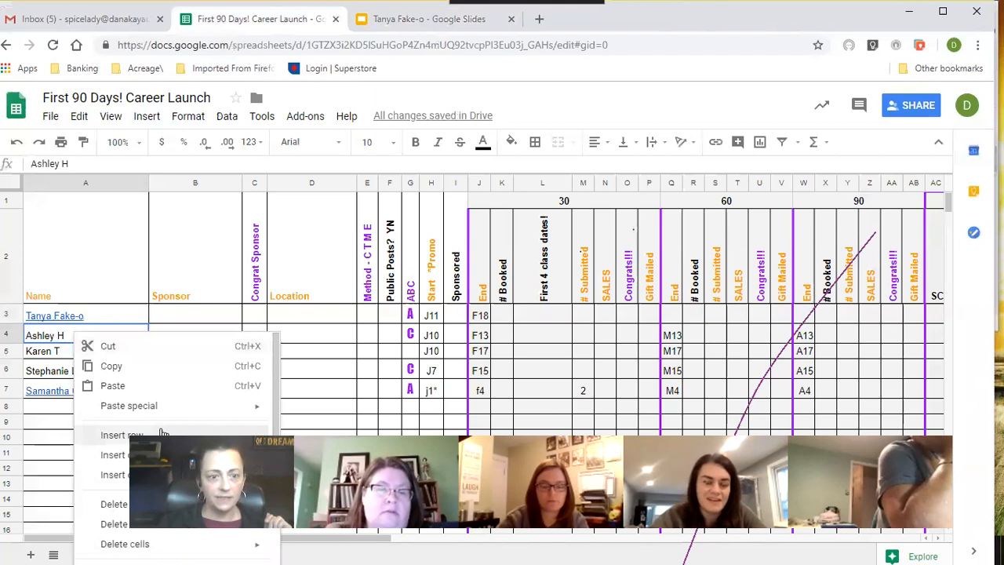
scroll(279, 440, "down", 2)
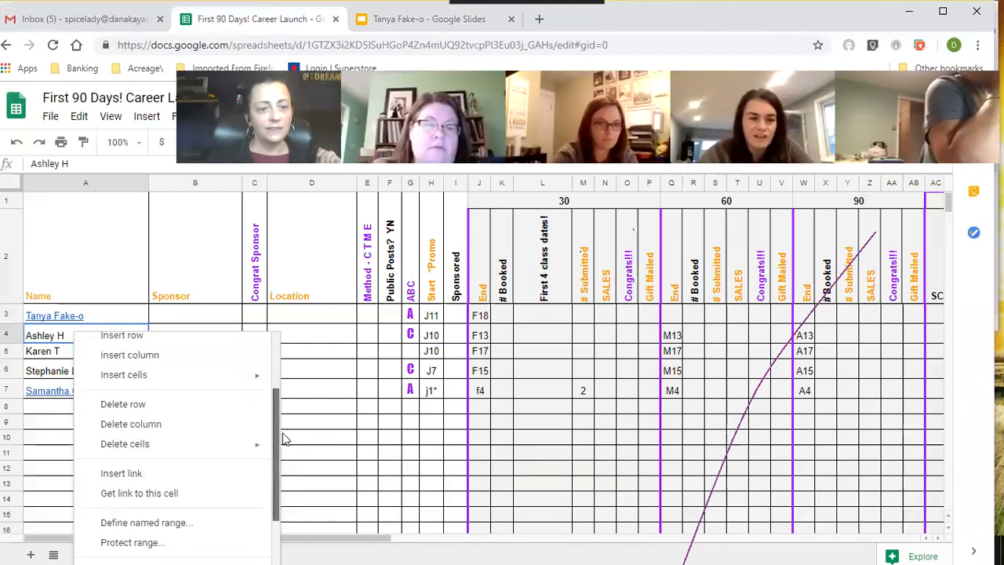
scroll(284, 444, "down", 1)
scroll(285, 465, "down", 1)
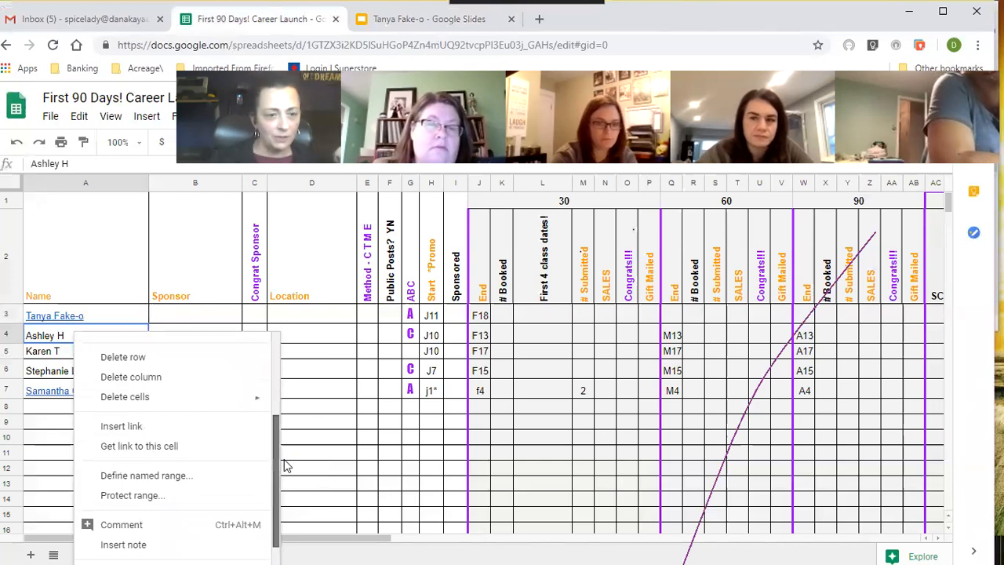
left_click(144, 426)
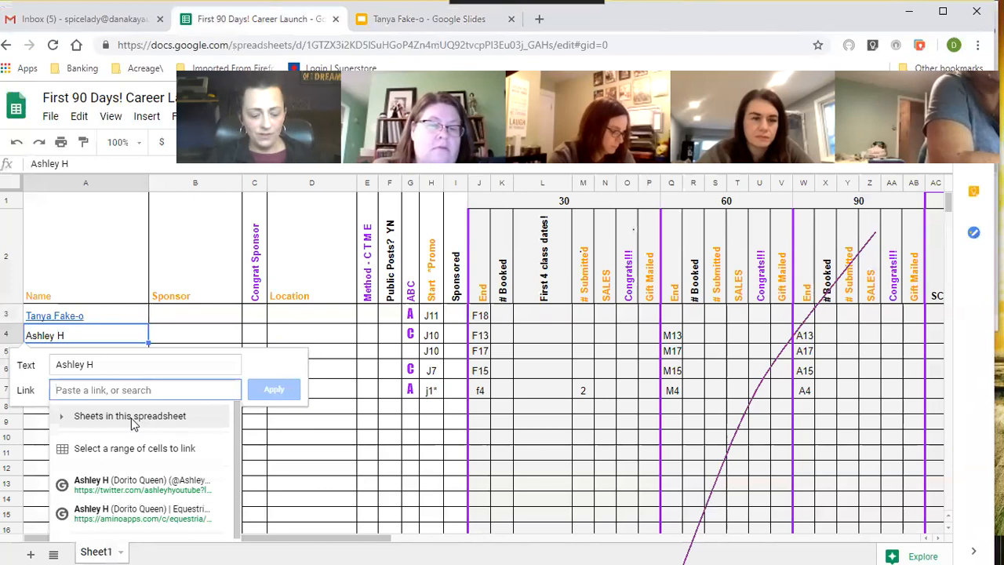
type("danak")
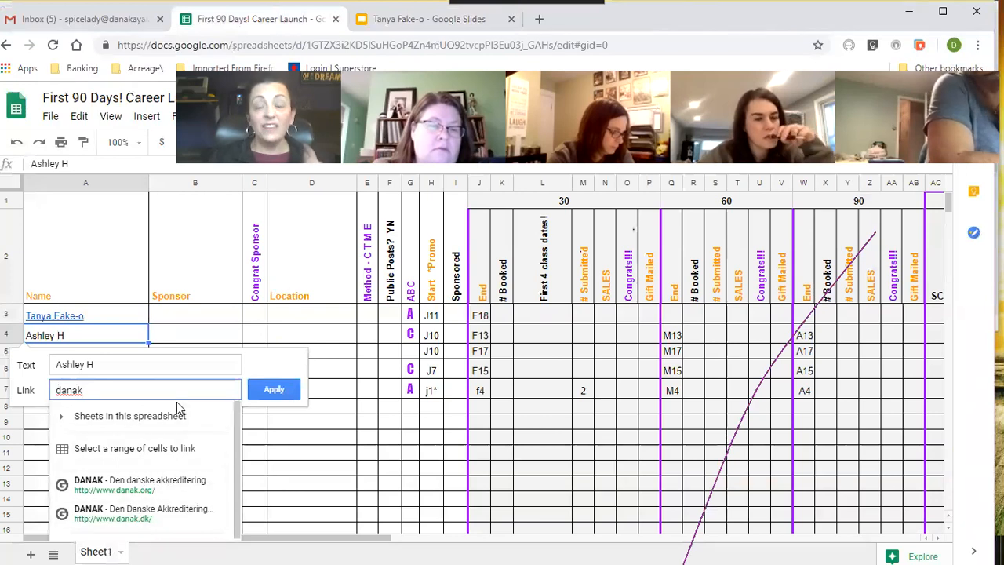
key("BackSpace")
key("BackSpace")
key("BackSpace")
key("BackSpace")
key("BackSpace")
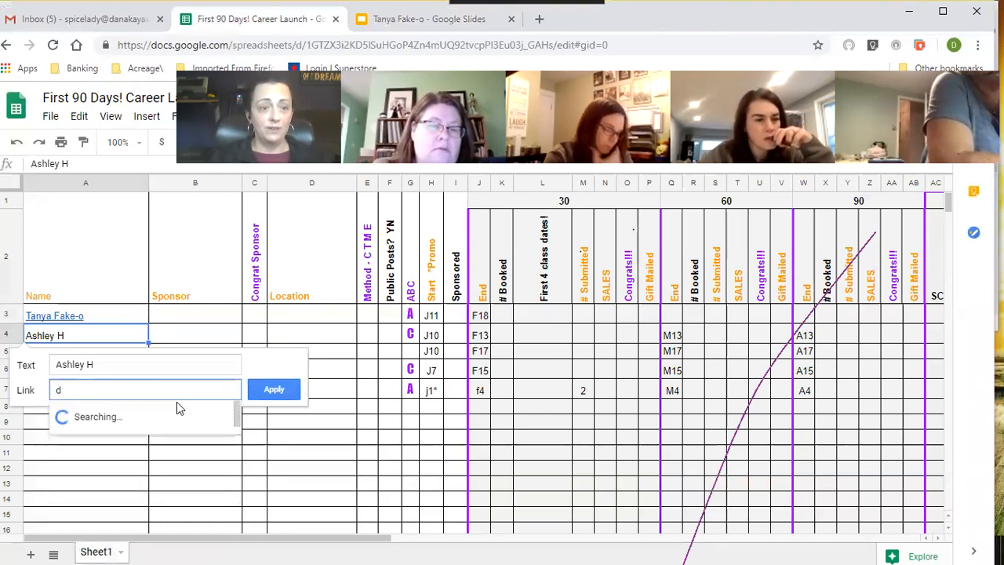
Link the name in cell A4 to the Epicure business's Facebook page by searching for the business name, and apply the link
type("dana ka")
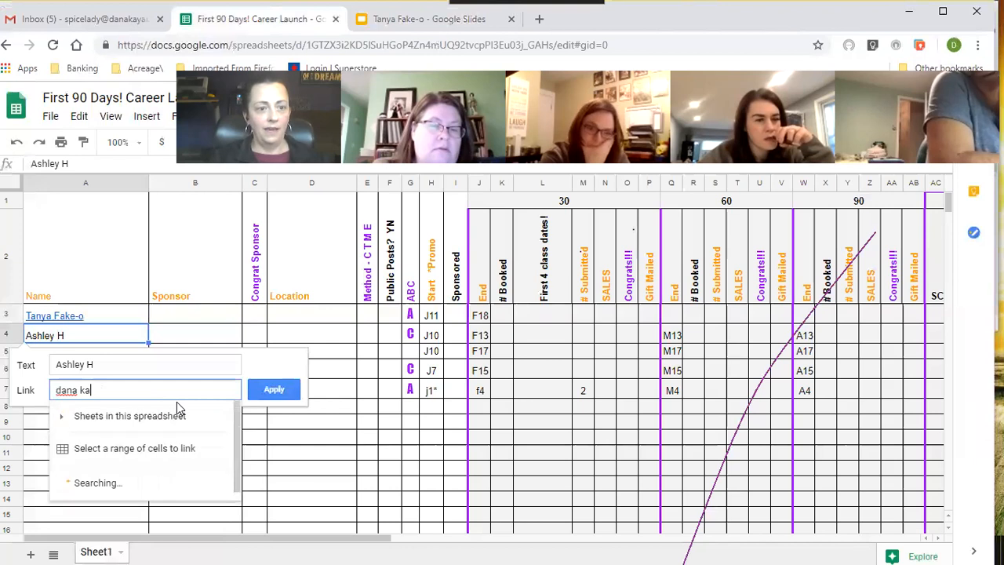
key("BackSpace")
type("'s epicure")
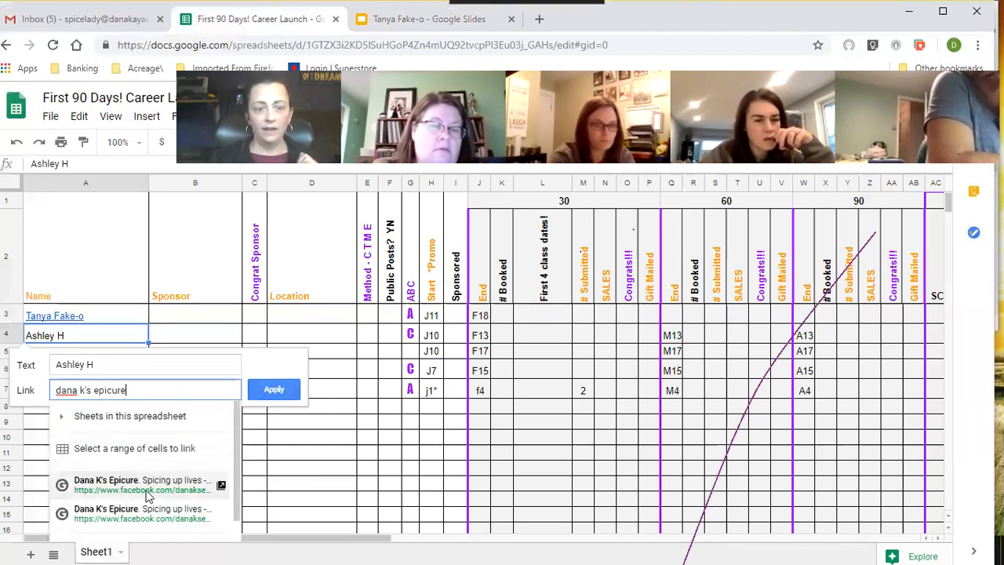
left_click(145, 494)
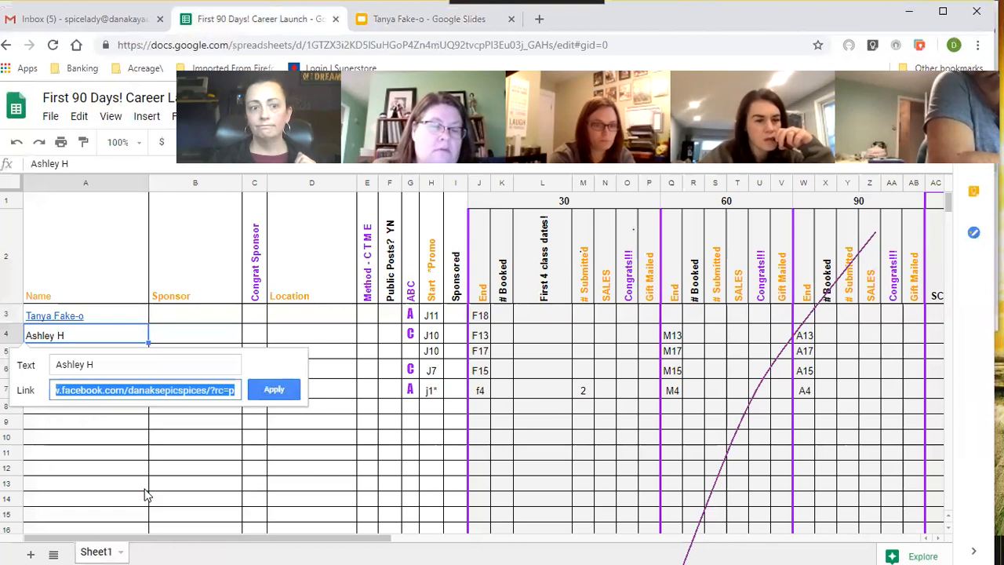
left_click(292, 393)
left_click(294, 392)
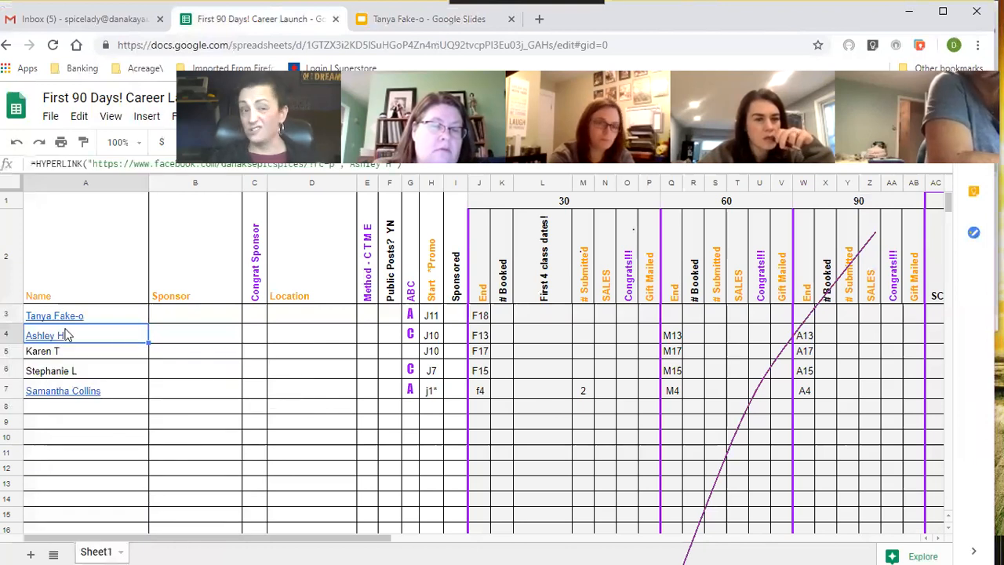
Clear the linked name from cell A4
mouse_move(65, 335)
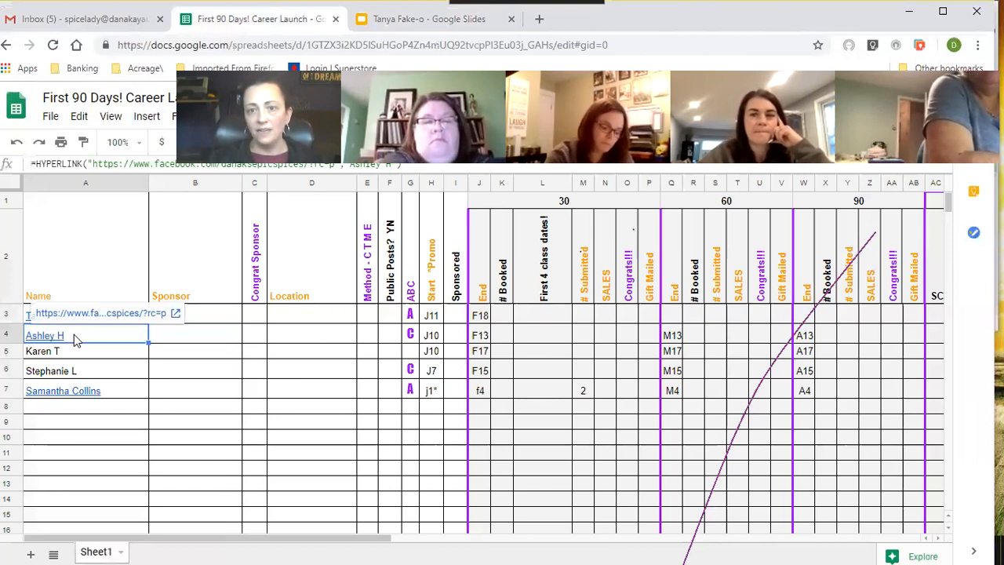
key("Delete")
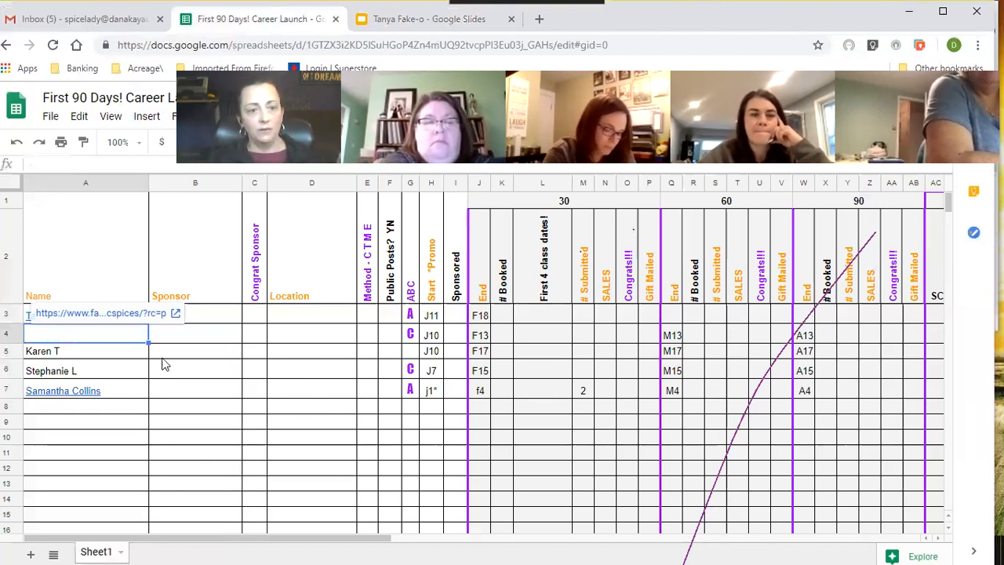
left_click(198, 374)
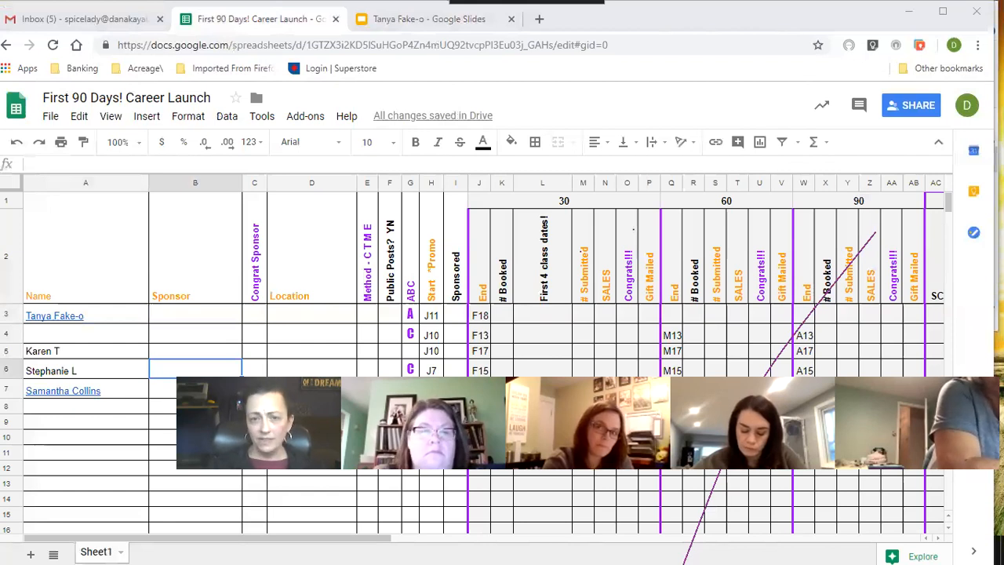
Examine the 30-day section in J2:P7, including the # Booked, # Submitted, Congrats!!! and Gift Mailed columns
left_click(589, 286)
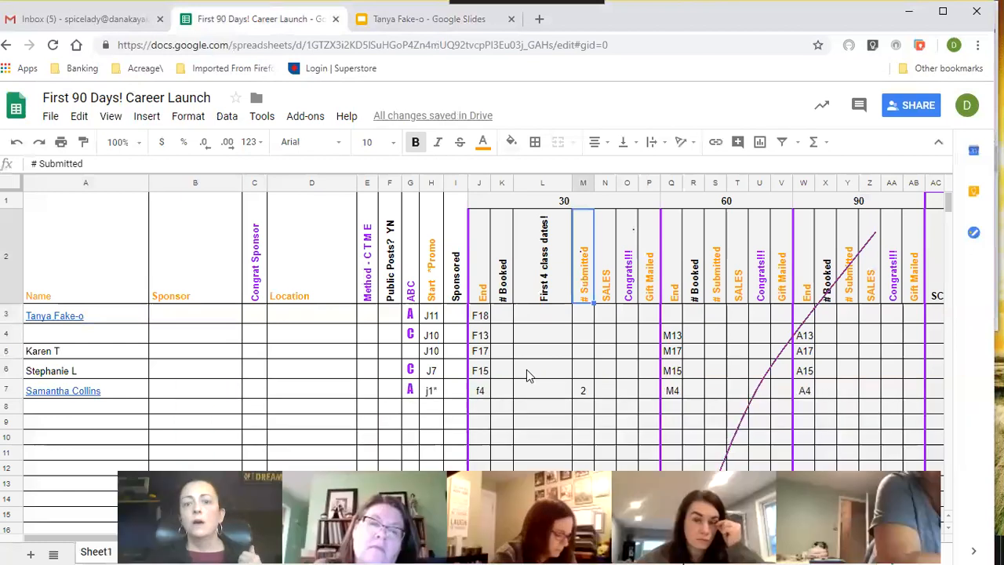
left_click(517, 236)
left_click_drag(484, 236, 645, 400)
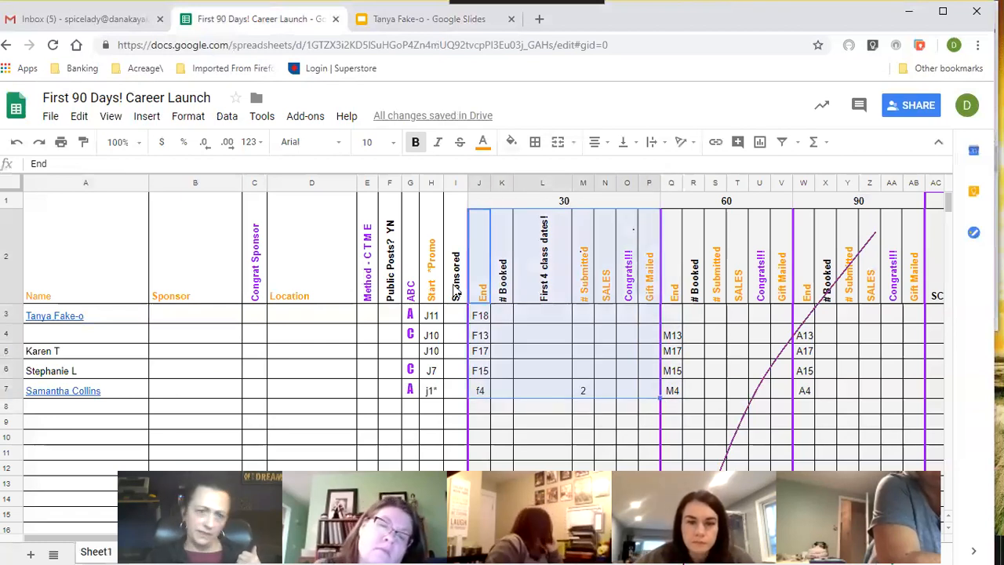
left_click(503, 299)
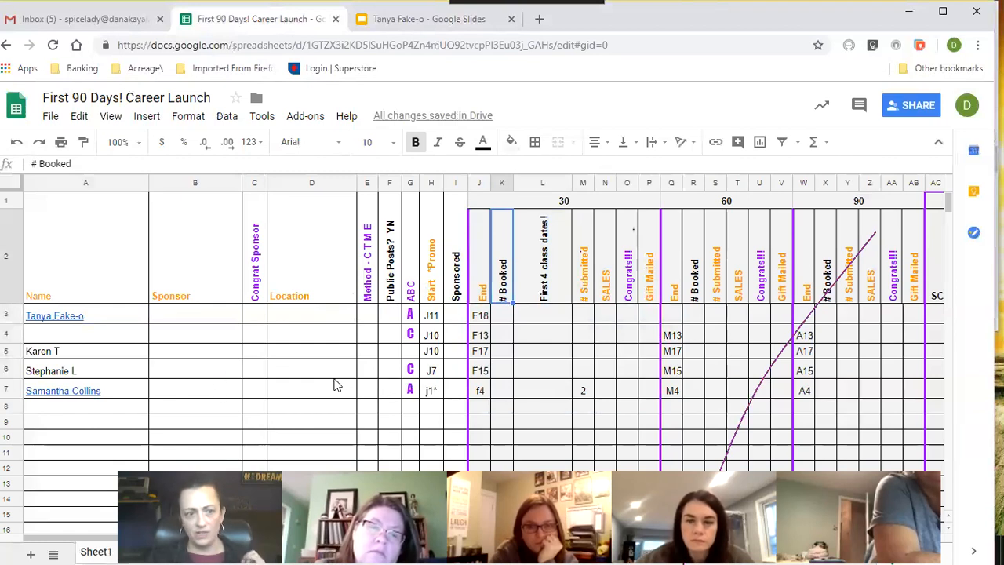
left_click(709, 375)
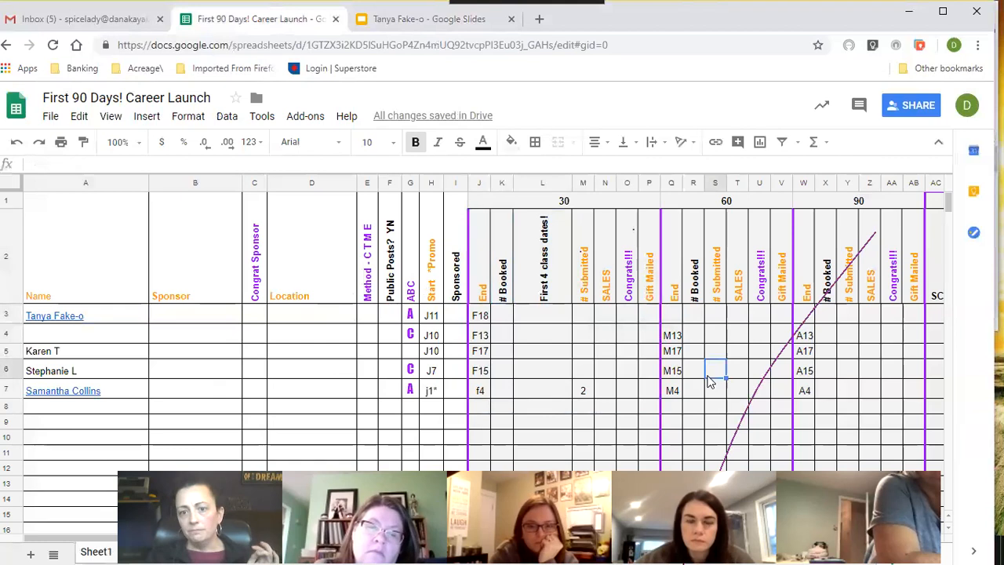
left_click(631, 322)
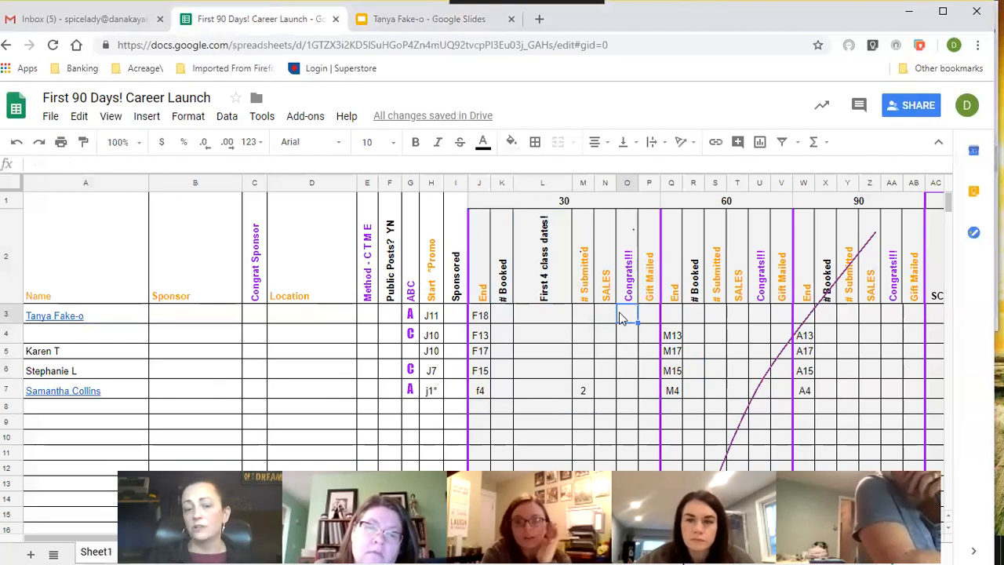
left_click(649, 320)
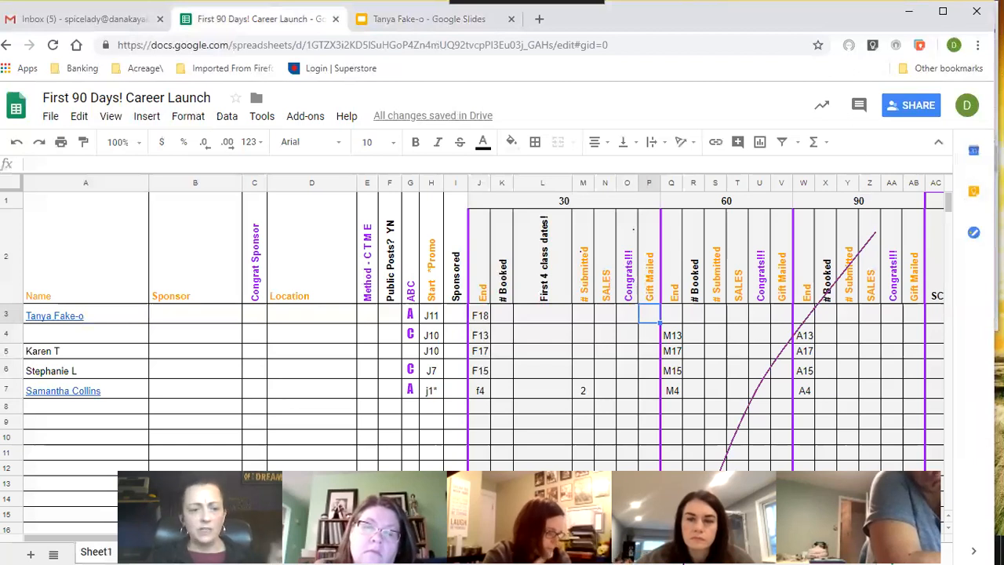
Review the 90-day, RANK ADV and onboarding checklist columns, and return to the Name column
left_click_drag(141, 539, 59, 541)
scroll(94, 541, "right", 5)
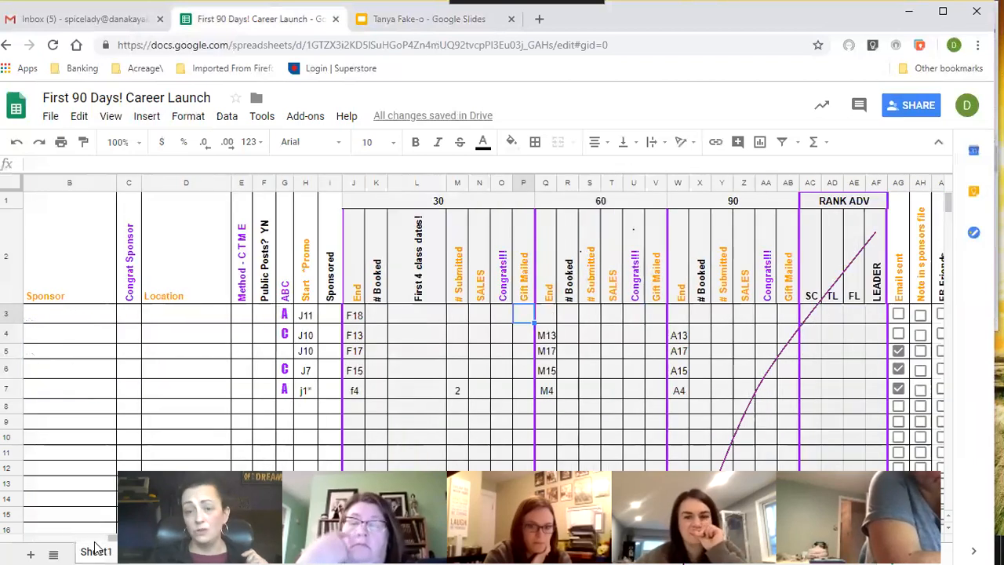
scroll(94, 547, "right", 4)
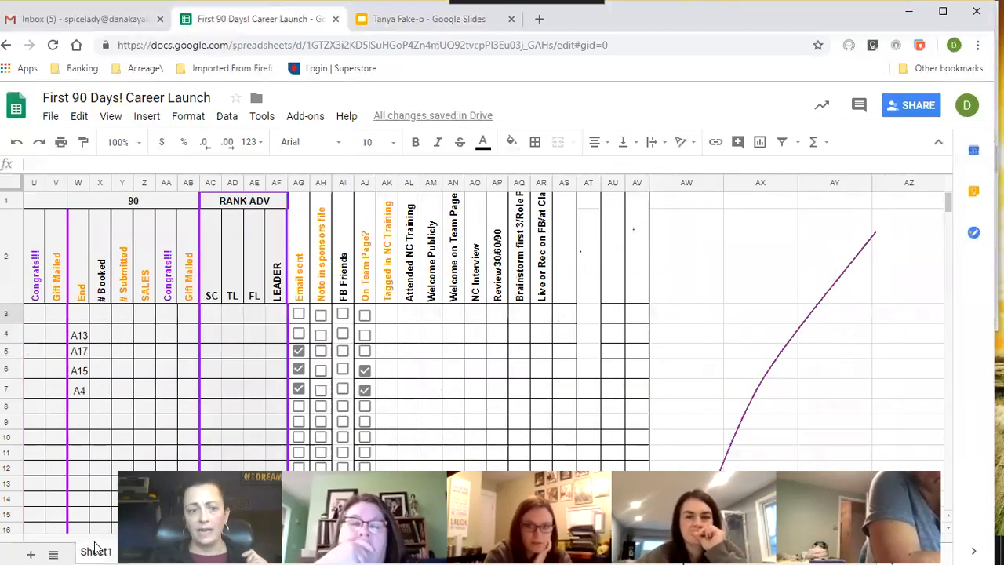
scroll(67, 549, "left", 8)
scroll(106, 547, "right", 1)
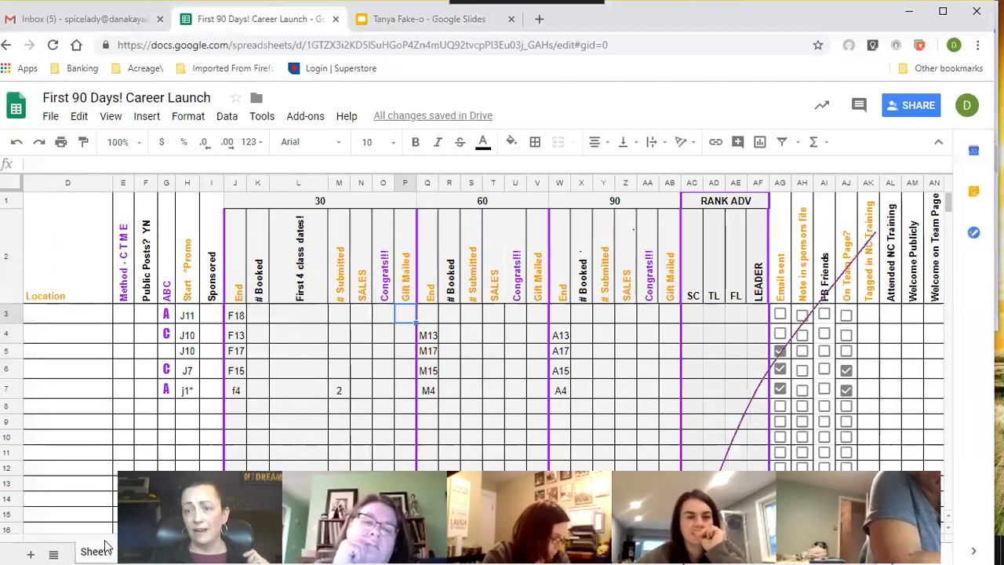
scroll(51, 538, "left", 3)
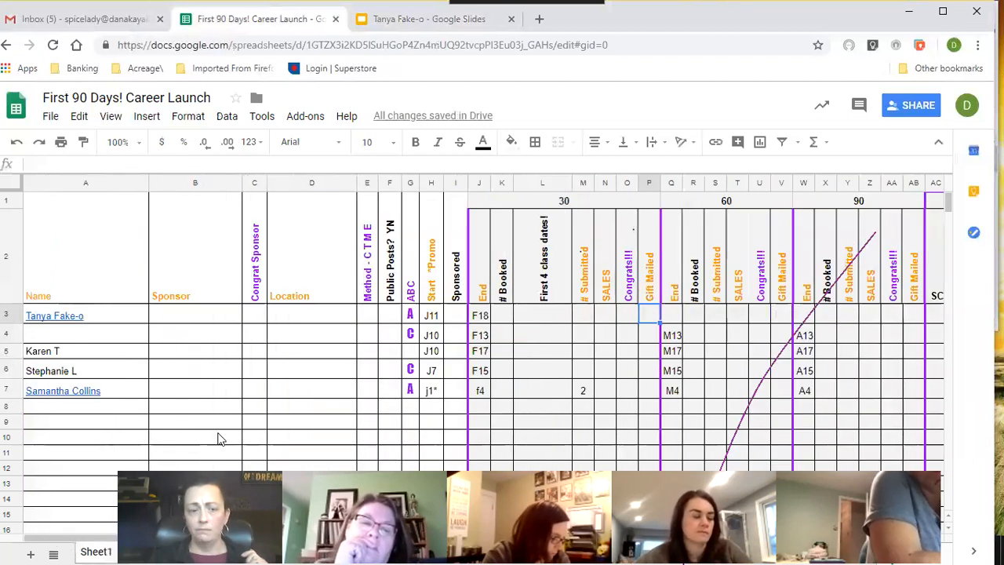